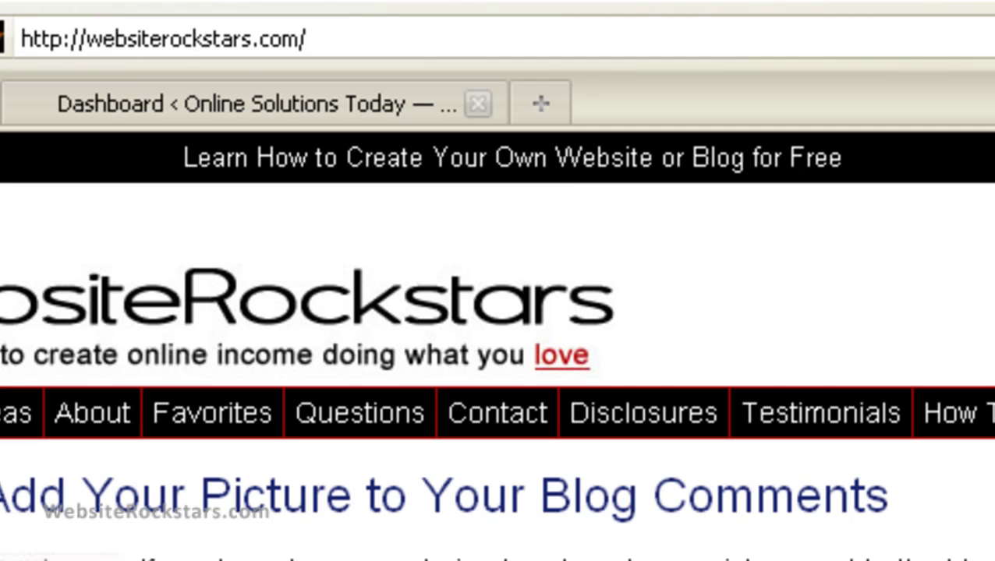
# - Scroll down and back up through the WebsiteRockstars blog posts
pyautogui.scroll(-15, 498, 371)
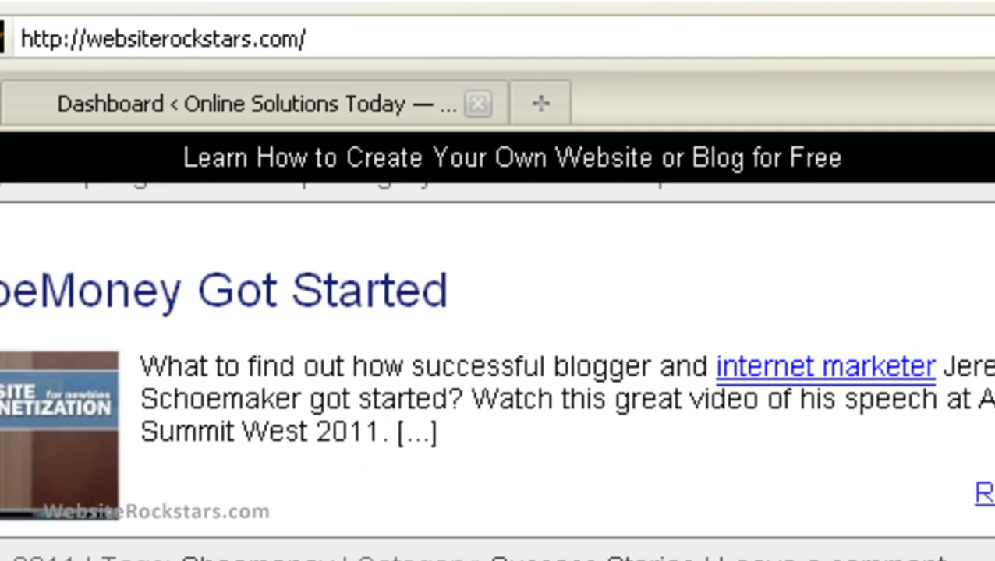
pyautogui.scroll(-8, 498, 370)
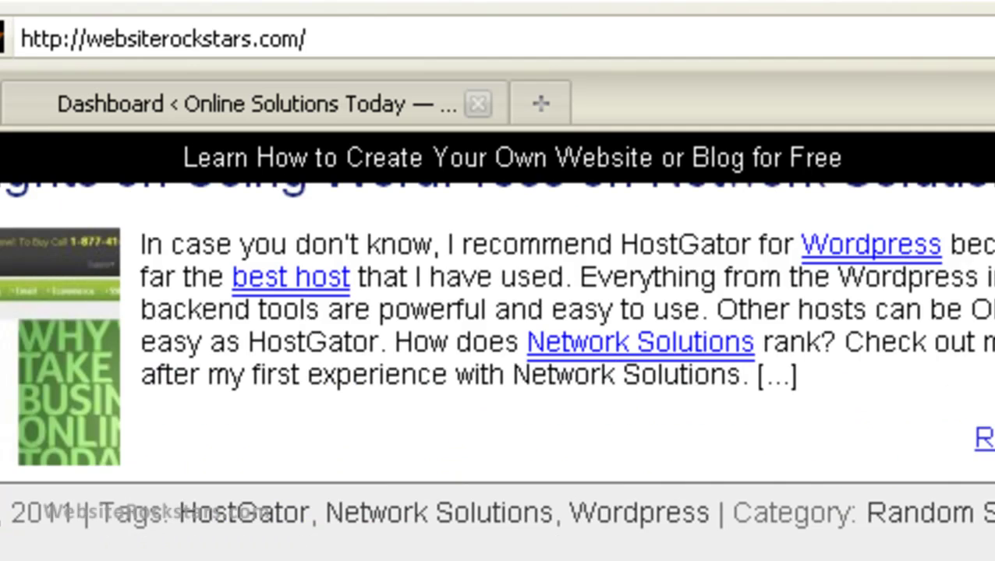
pyautogui.scroll(-4, 497, 370)
pyautogui.scroll(-5, 497, 371)
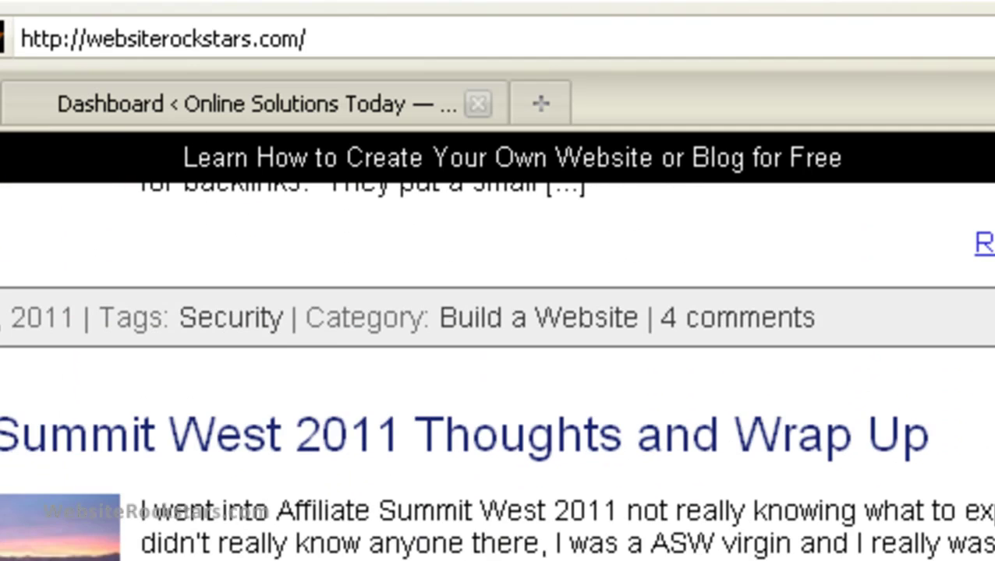
pyautogui.scroll(15, 498, 370)
pyautogui.scroll(10, 497, 371)
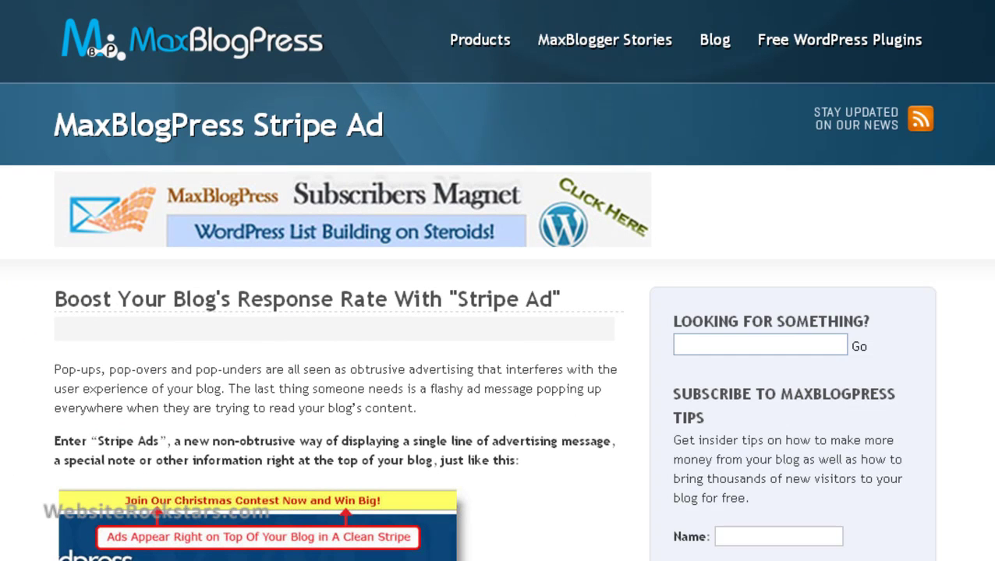
# - Scroll past the Stripe Ad features to the free Reviewware Download Now section
pyautogui.scroll(-10, 498, 281)
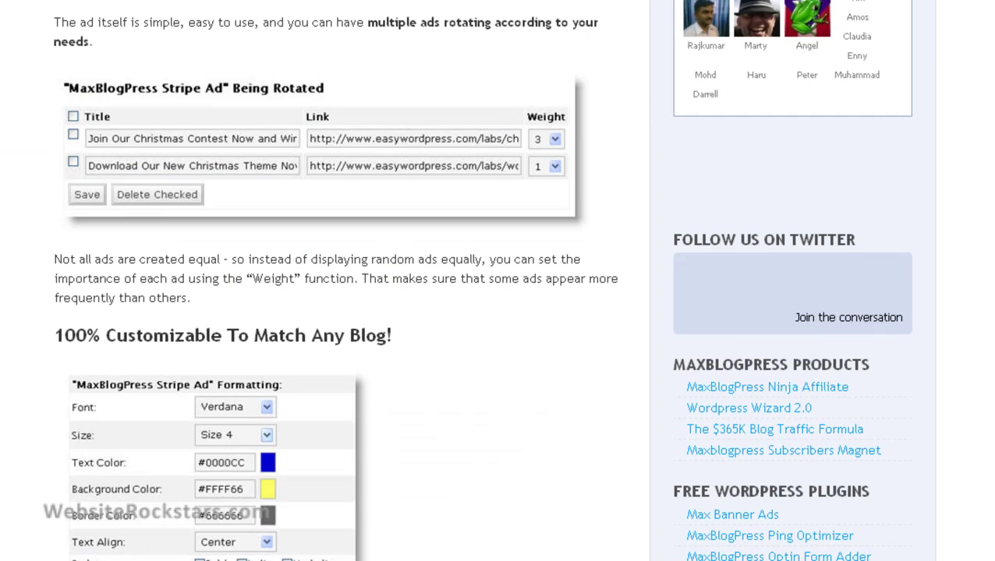
pyautogui.scroll(4, 498, 280)
pyautogui.scroll(2, 497, 281)
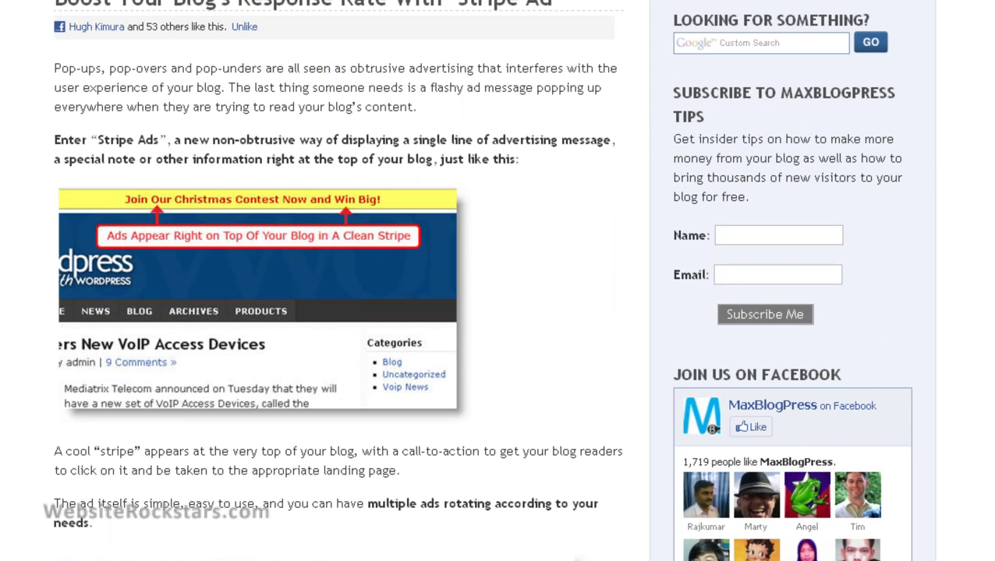
pyautogui.scroll(-9, 497, 280)
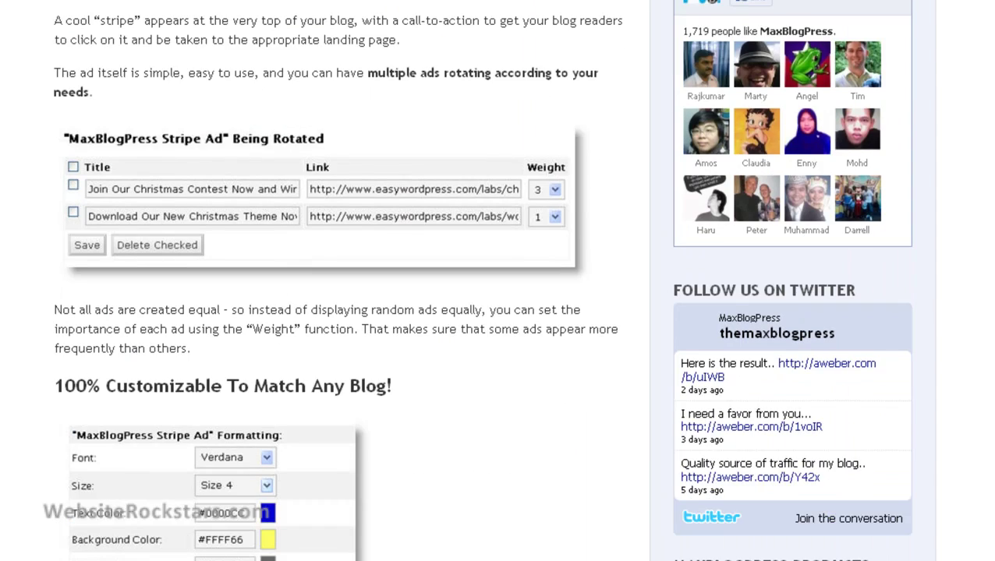
pyautogui.scroll(-6, 497, 280)
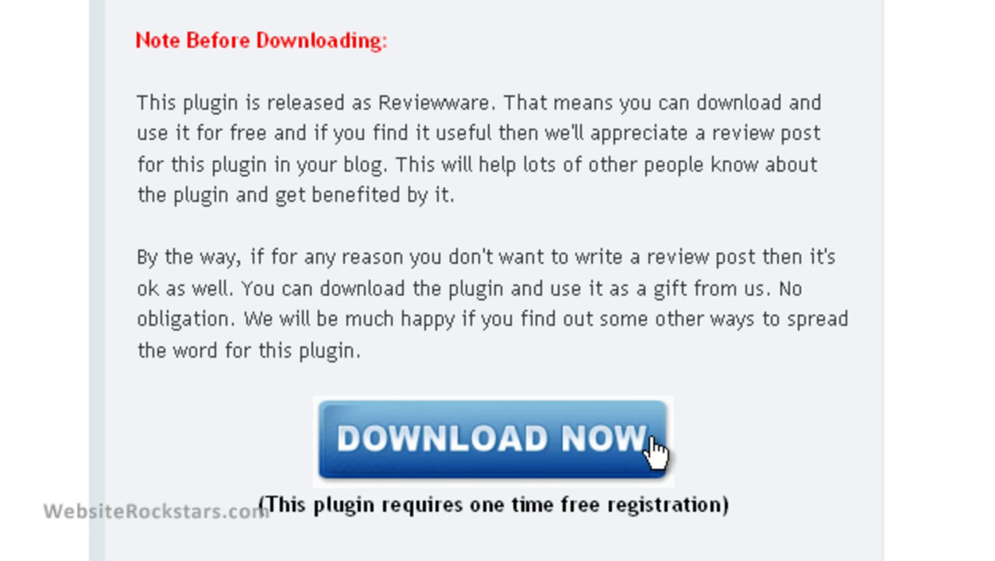
# - Download maxblogpress-stripe-ad.zip and save it to disk
pyautogui.click(575, 444)
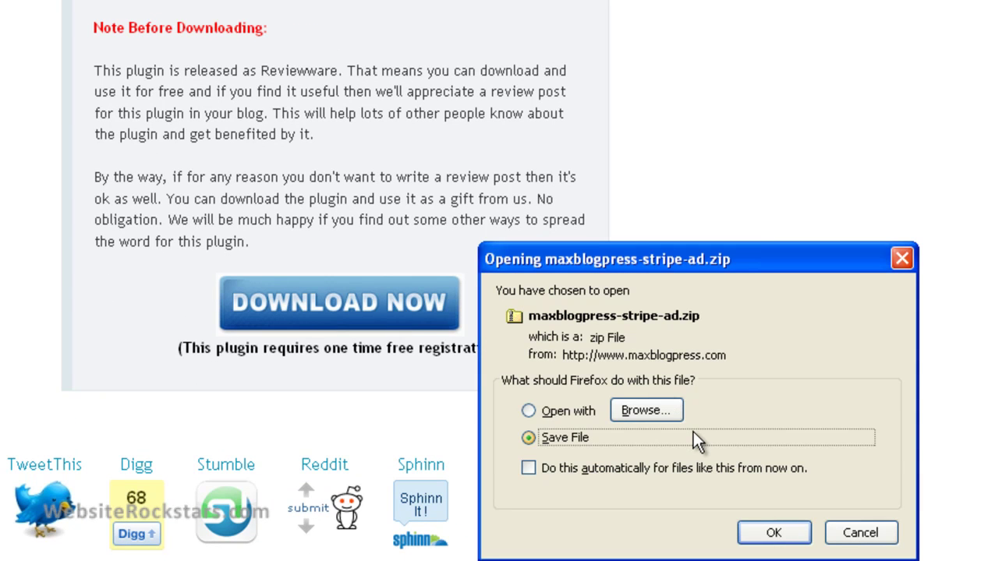
pyautogui.click(771, 525)
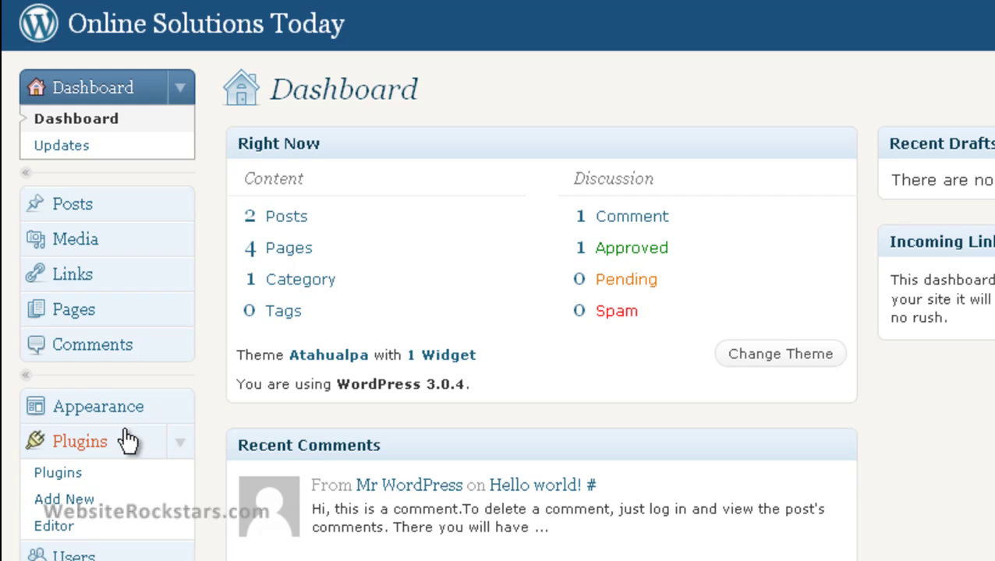
# - Go to Plugins > Add New and switch to the Upload form
pyautogui.click(78, 501)
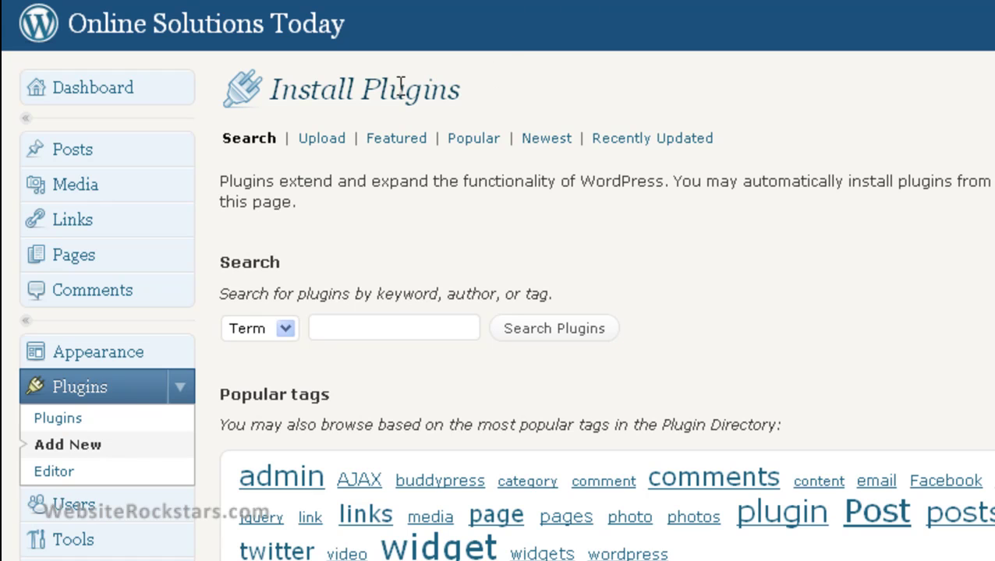
pyautogui.click(322, 139)
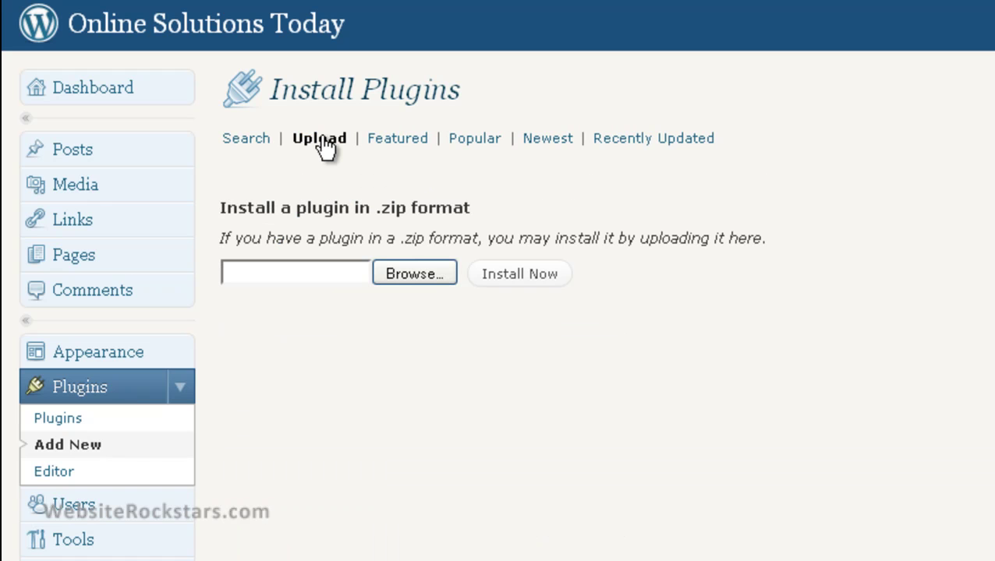
# - Select maxblogpress-stripe-ad from the Downloads folder as the plugin upload file
pyautogui.click(413, 272)
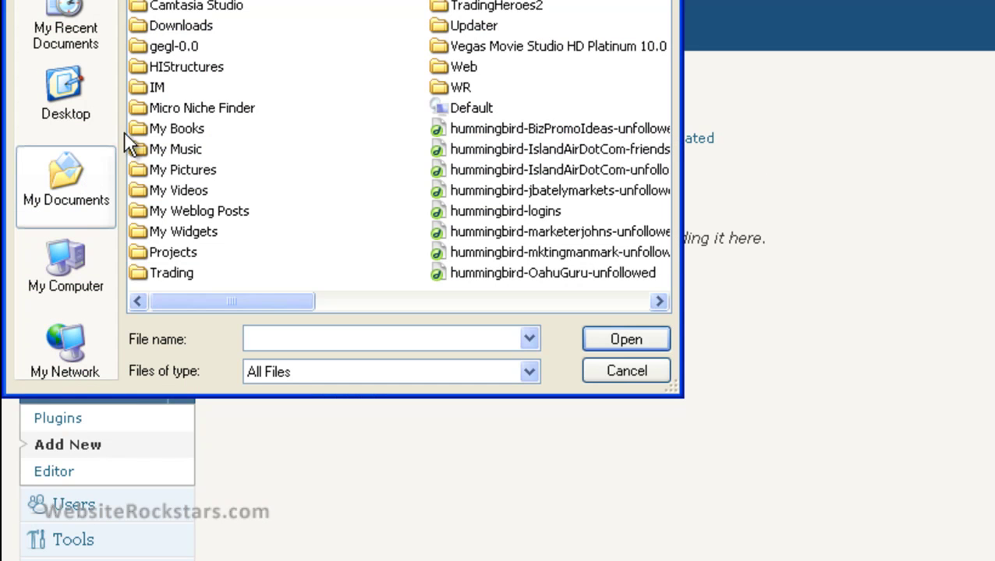
pyautogui.doubleClick(184, 25)
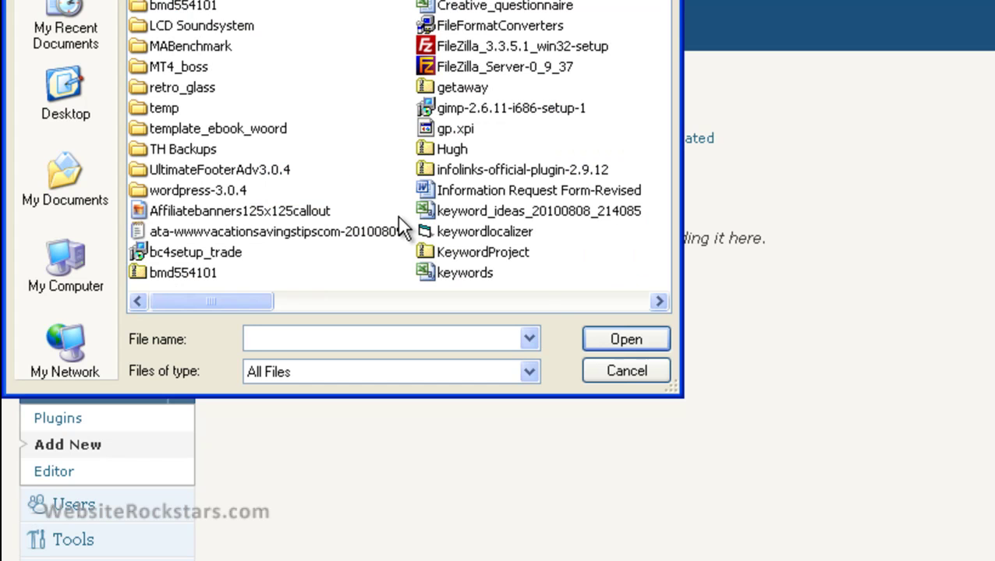
pyautogui.click(540, 302)
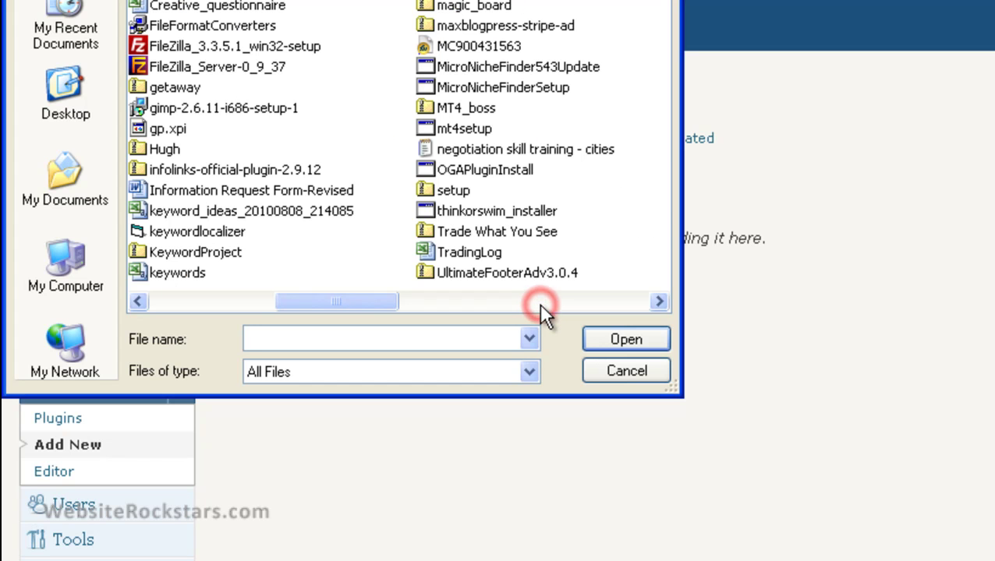
pyautogui.click(540, 303)
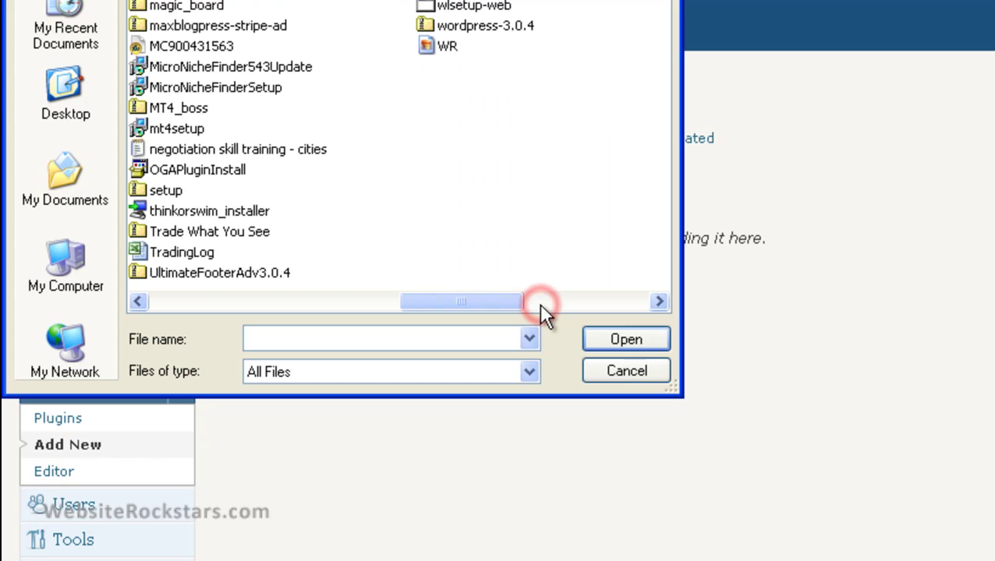
pyautogui.click(273, 25)
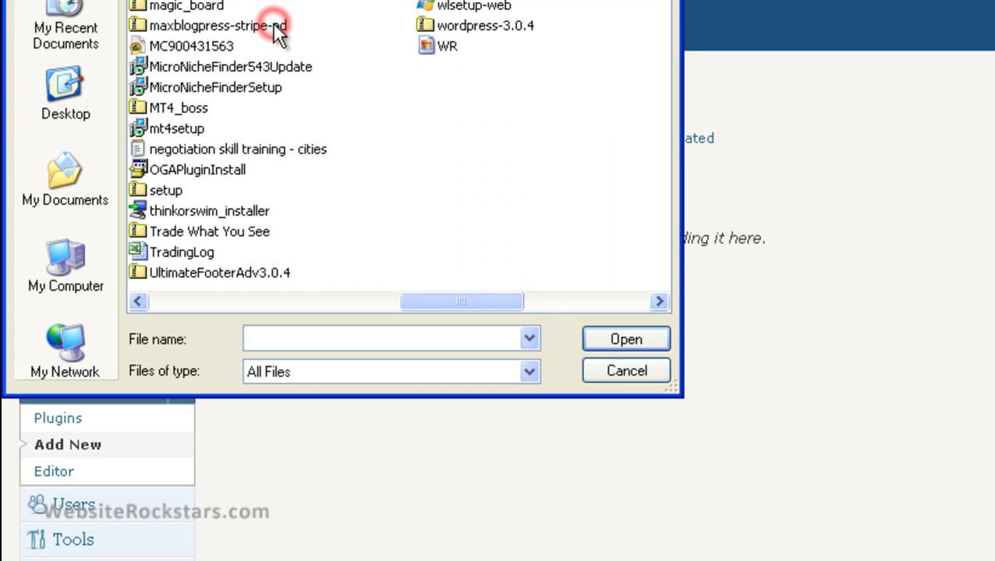
pyautogui.click(632, 340)
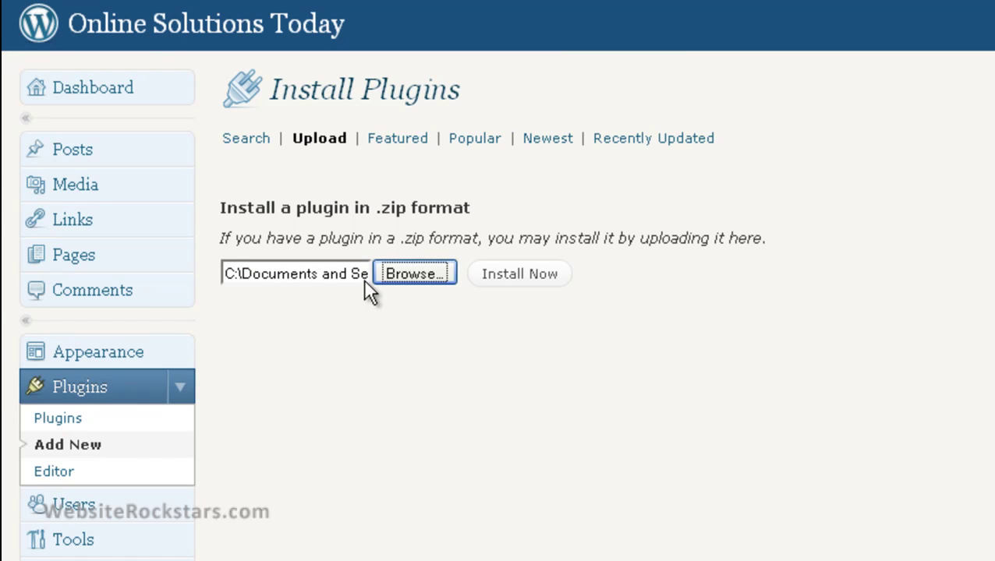
# - Install MaxBlogPress Stripe Ad 1.8.1 from the upload and activate it
pyautogui.click(515, 277)
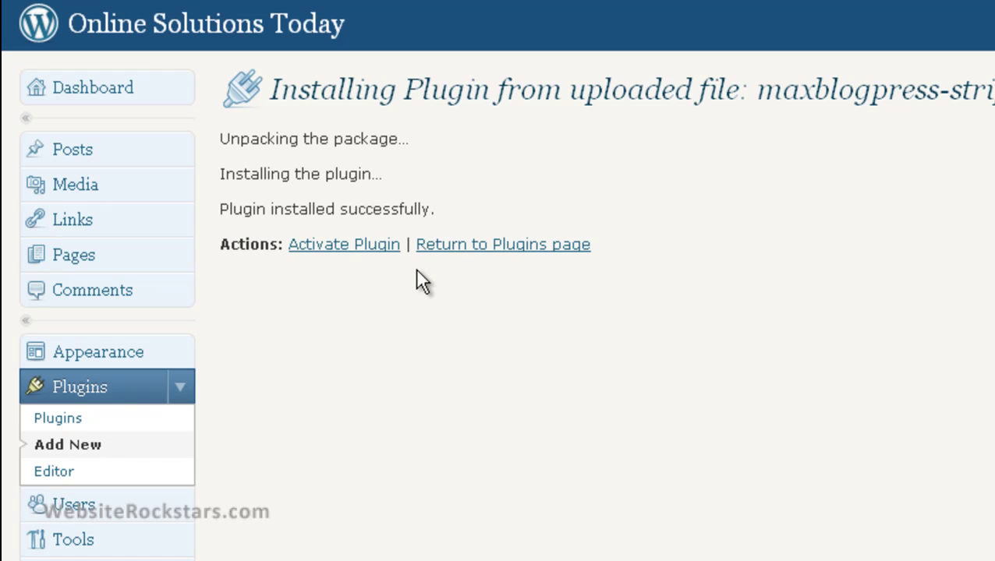
pyautogui.click(361, 249)
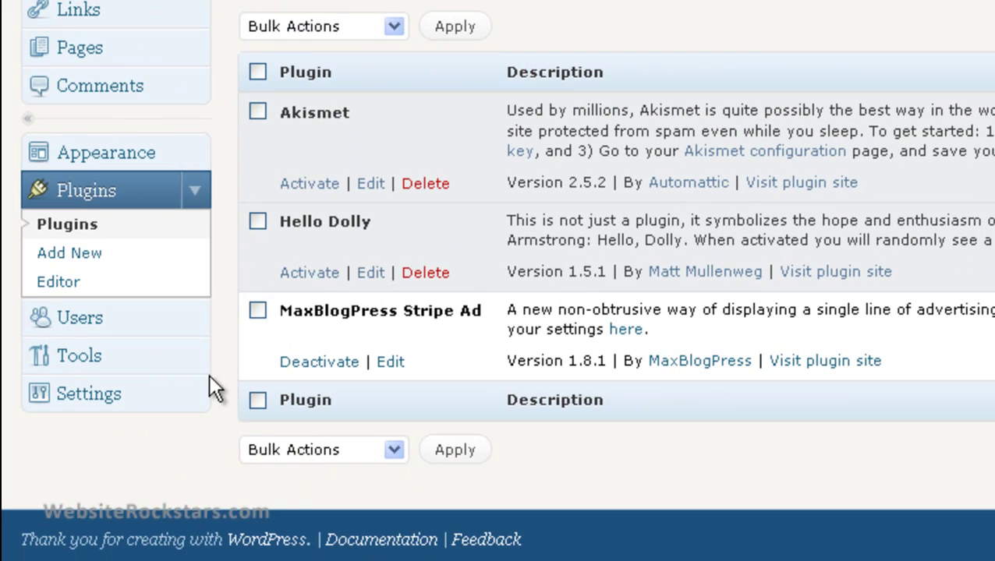
# - Open the MBP Stripe Ad page under the Settings menu
pyautogui.click(196, 385)
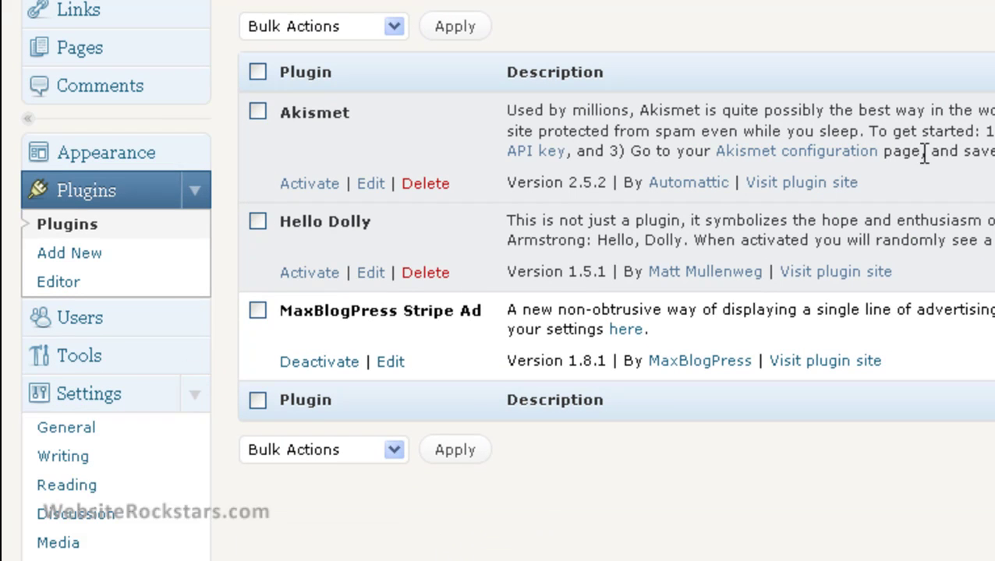
pyautogui.scroll(-3, 506, 274)
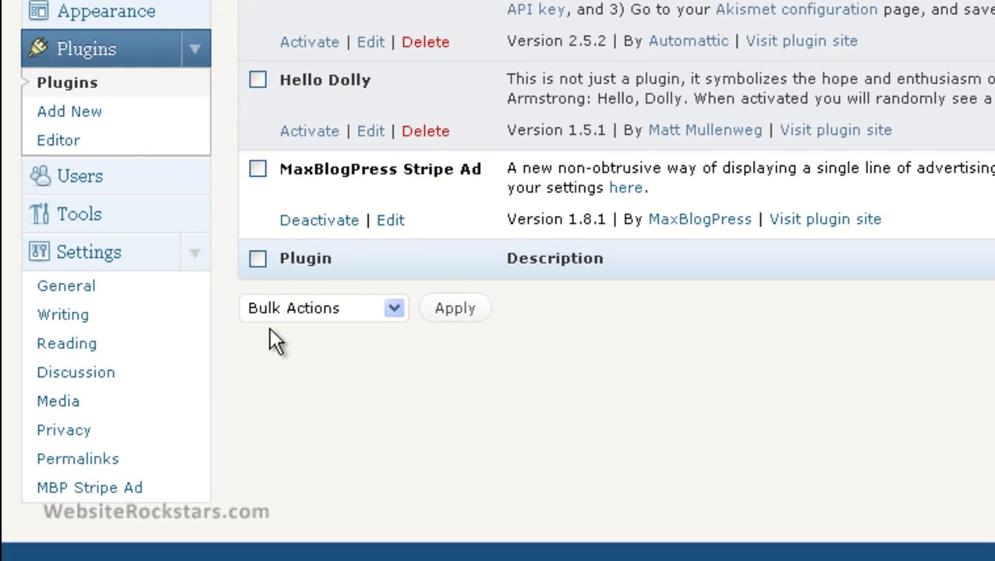
pyautogui.click(153, 495)
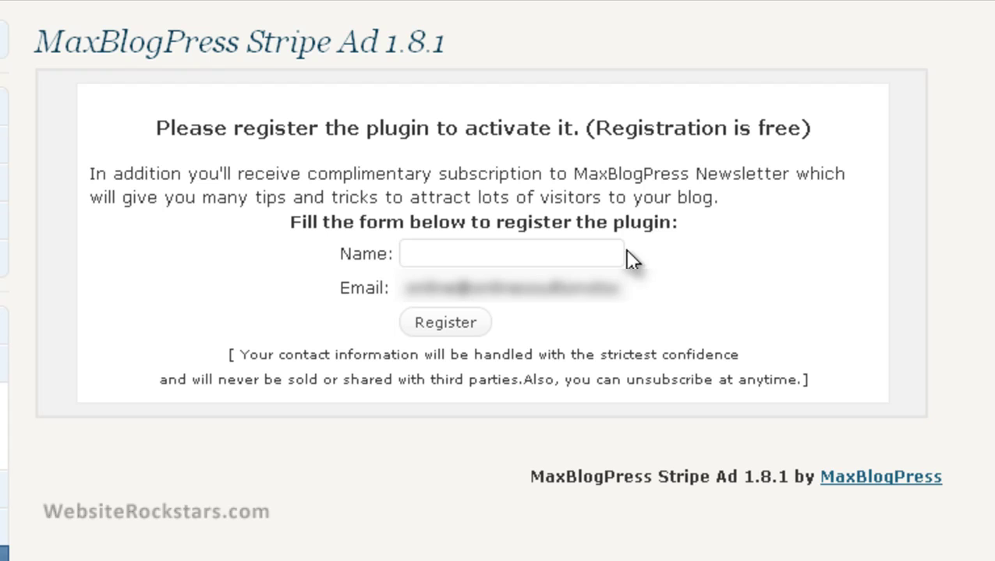
# - Enter the registrant's name in the Name field and submit the plugin registration
pyautogui.click(593, 251)
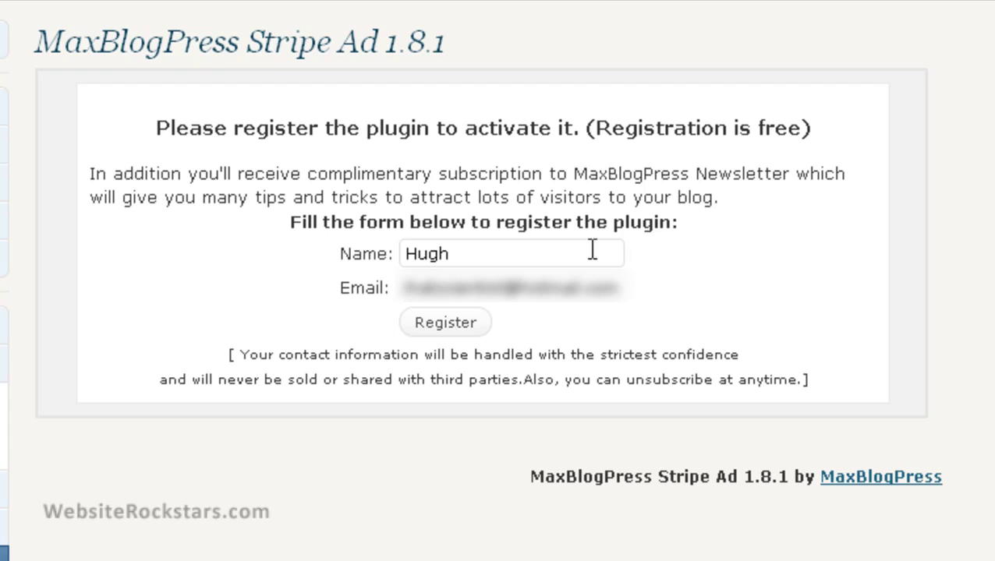
pyautogui.click(460, 321)
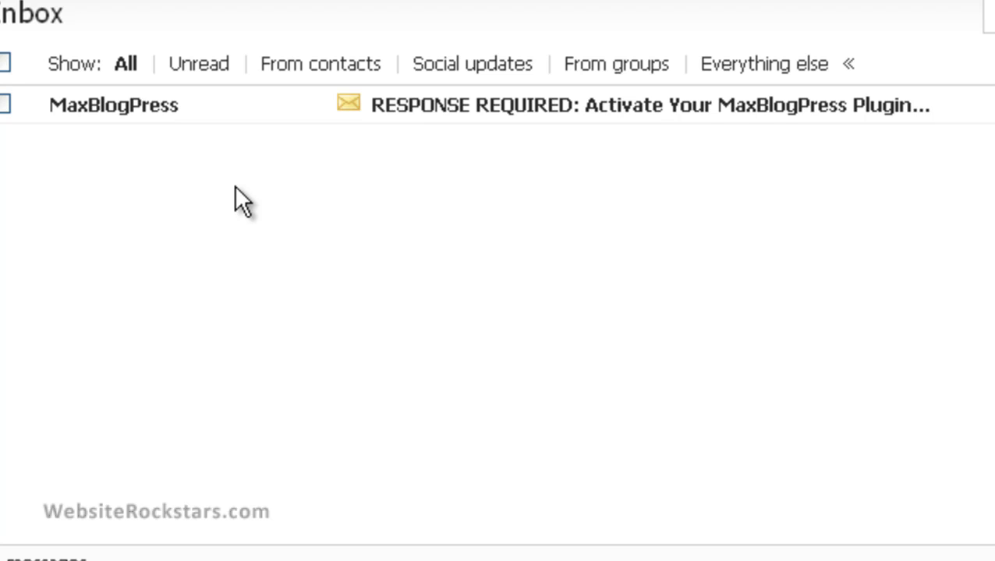
# - Open the MaxBlogPress activation e-mail in Hotmail and follow its aweber confirmation link
pyautogui.click(165, 112)
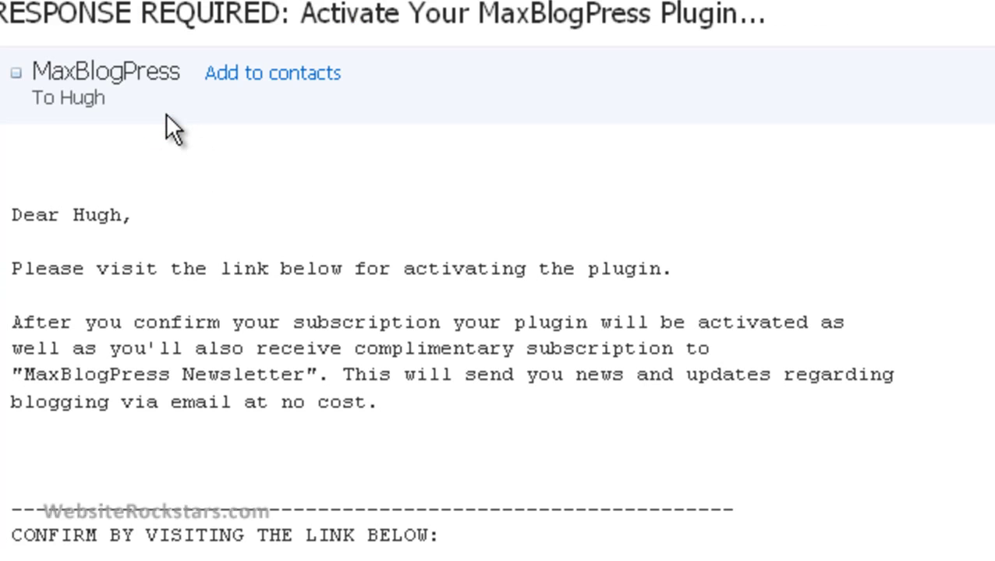
pyautogui.scroll(-1, 165, 114)
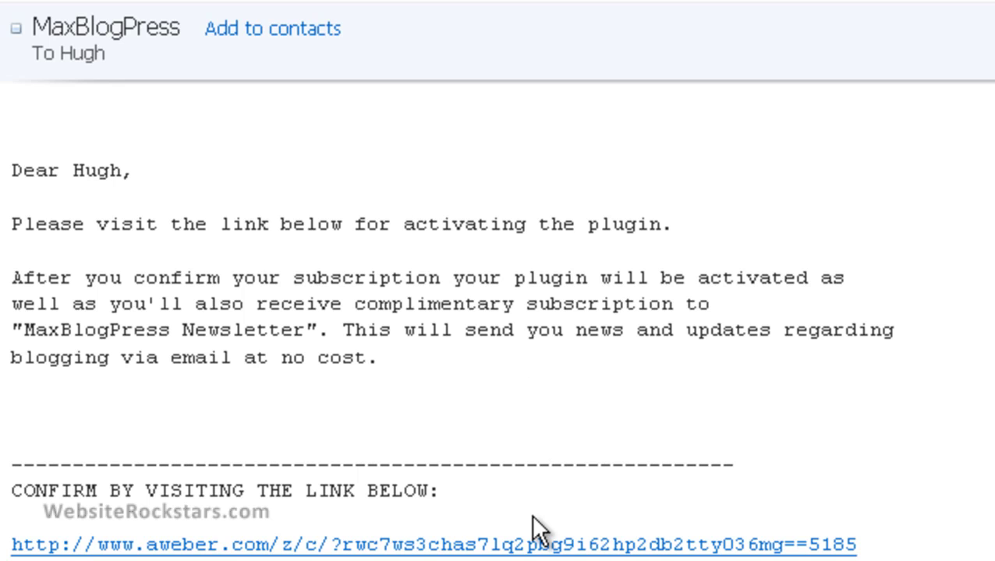
pyautogui.click(532, 542)
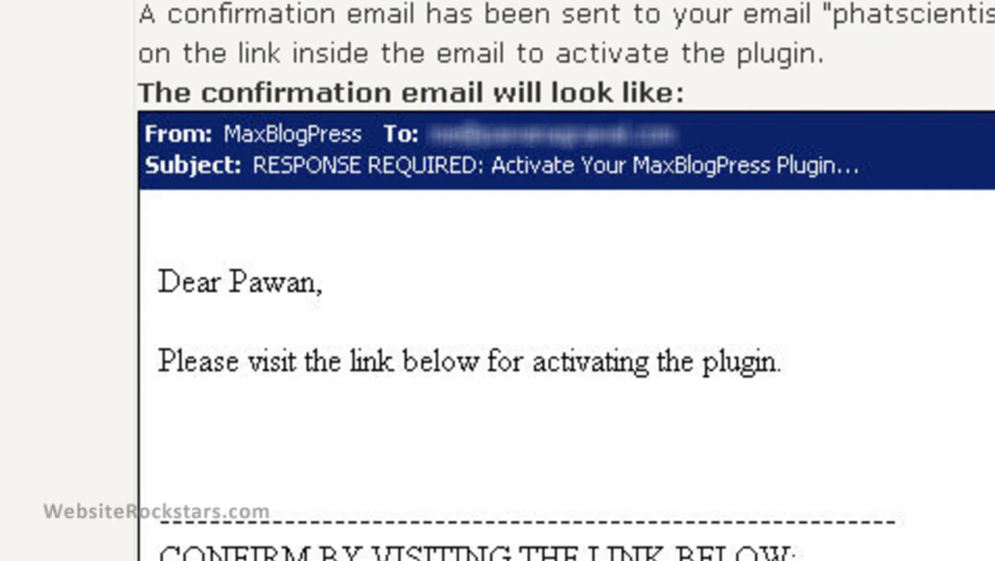
# - Click Verify and Activate at Step 2 to reveal the add-new-ad form
pyautogui.scroll(-10, 563, 280)
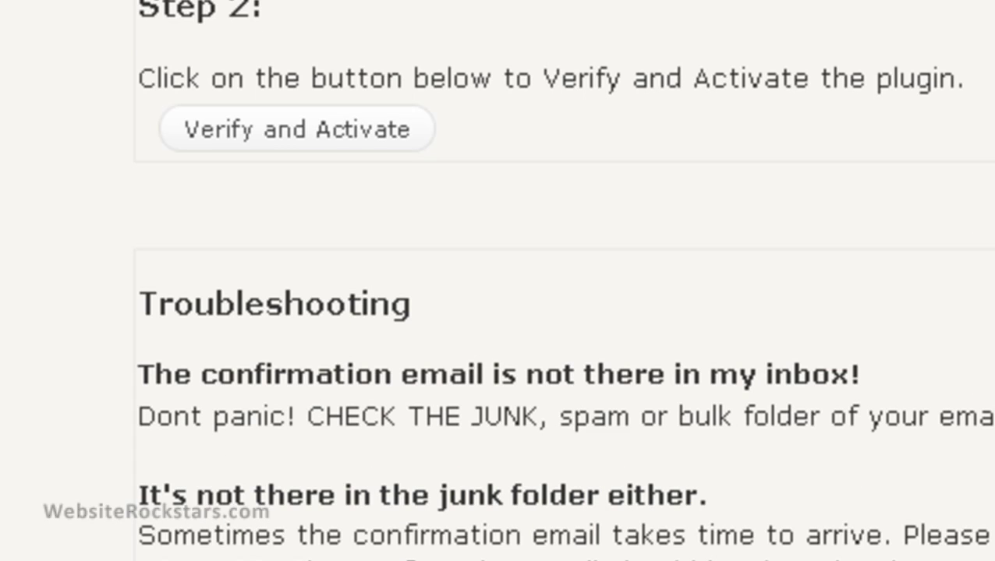
pyautogui.click(343, 124)
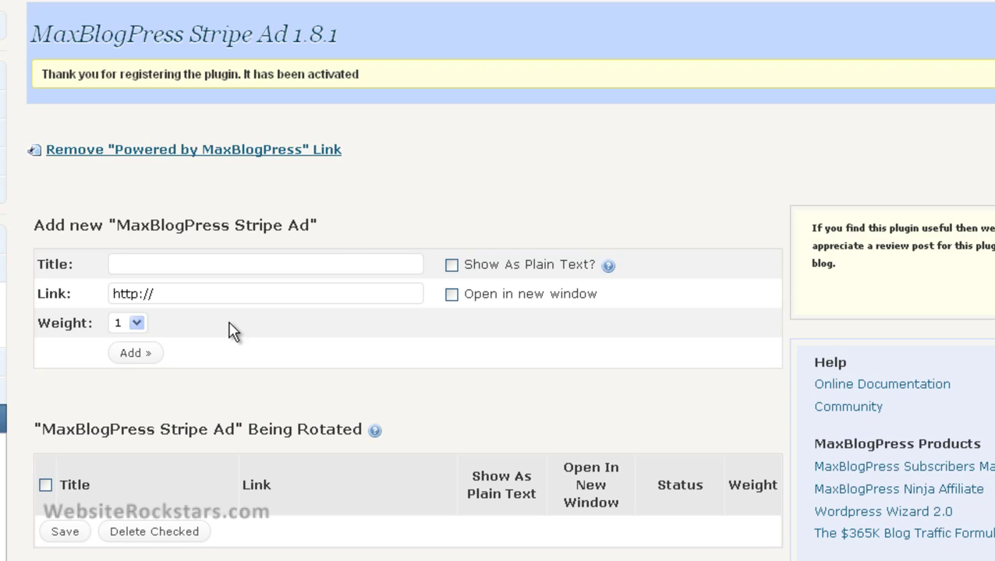
pyautogui.click(138, 322)
pyautogui.click(190, 321)
pyautogui.scroll(-2, 495, 280)
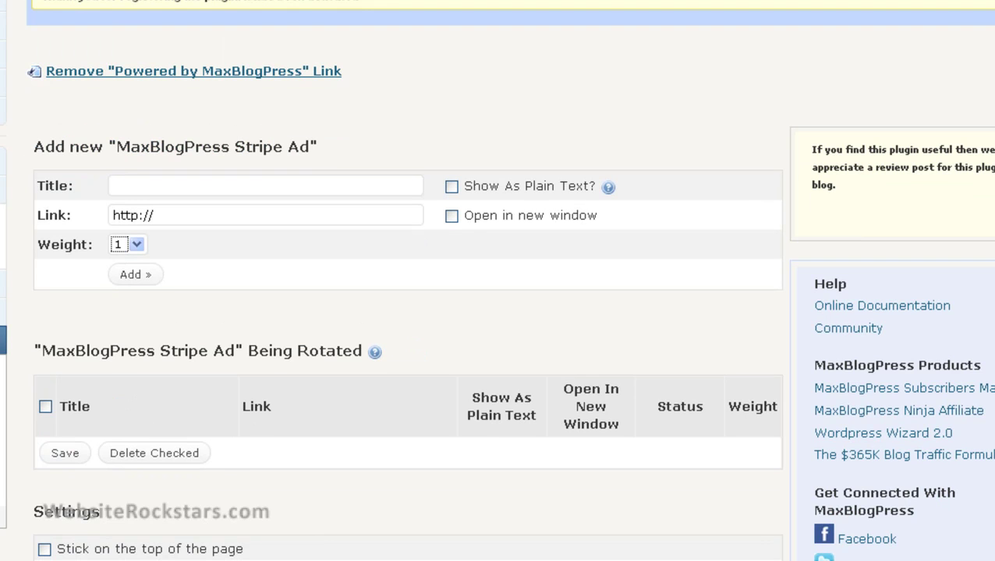
pyautogui.scroll(-2, 496, 281)
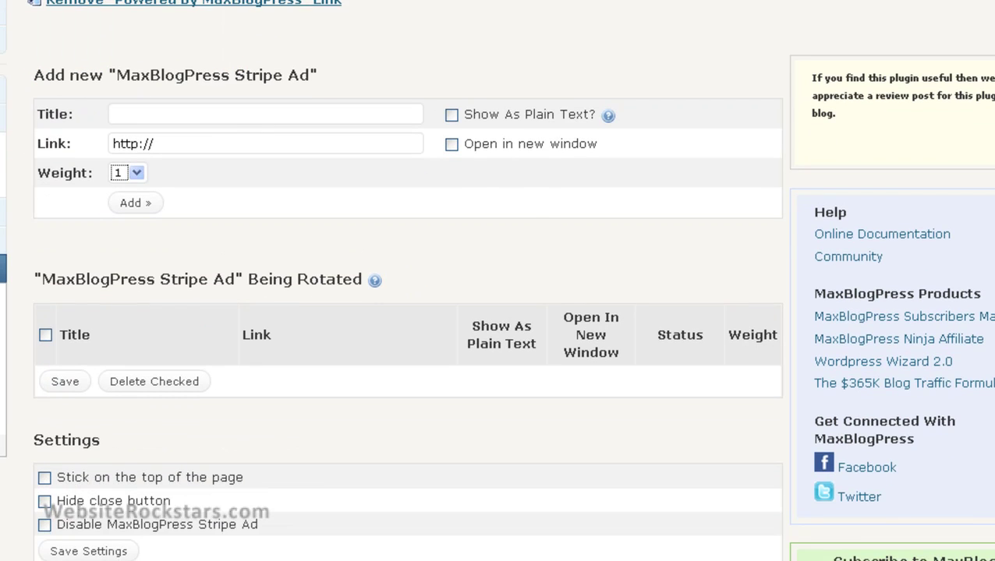
pyautogui.scroll(-2, 496, 280)
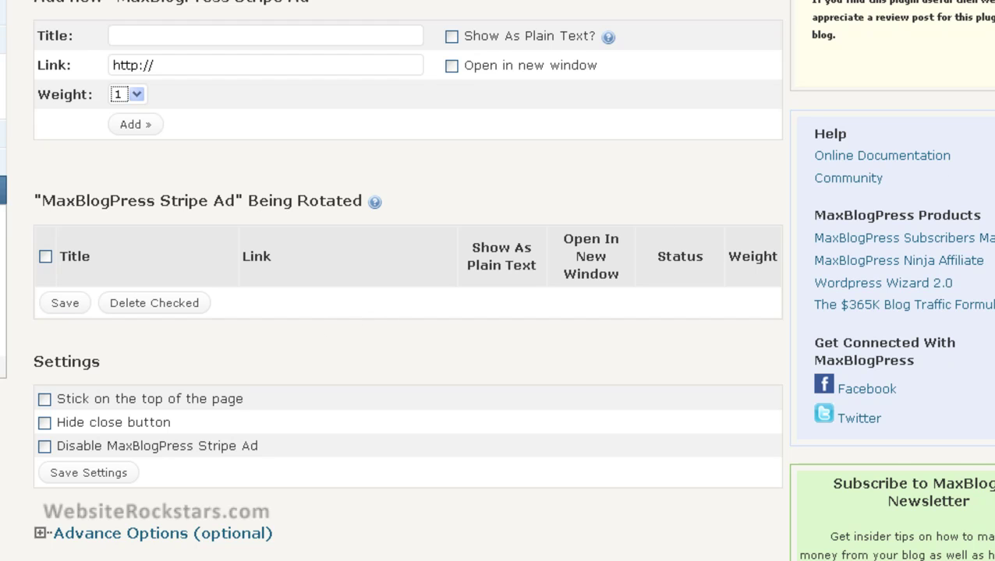
pyautogui.scroll(-3, 496, 280)
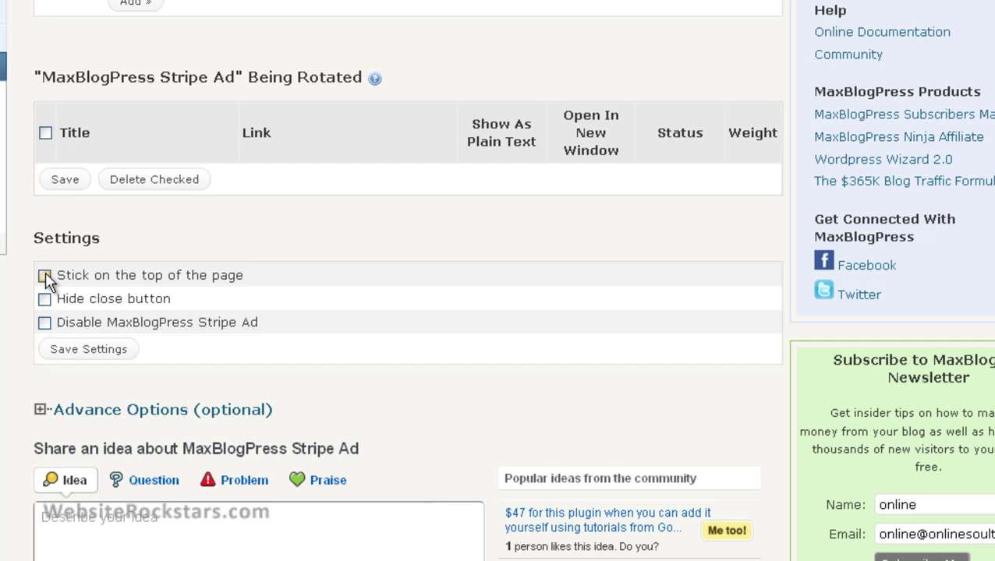
# - Under Advance Options, set the Stripe Ad text size to Size 4
pyautogui.click(37, 415)
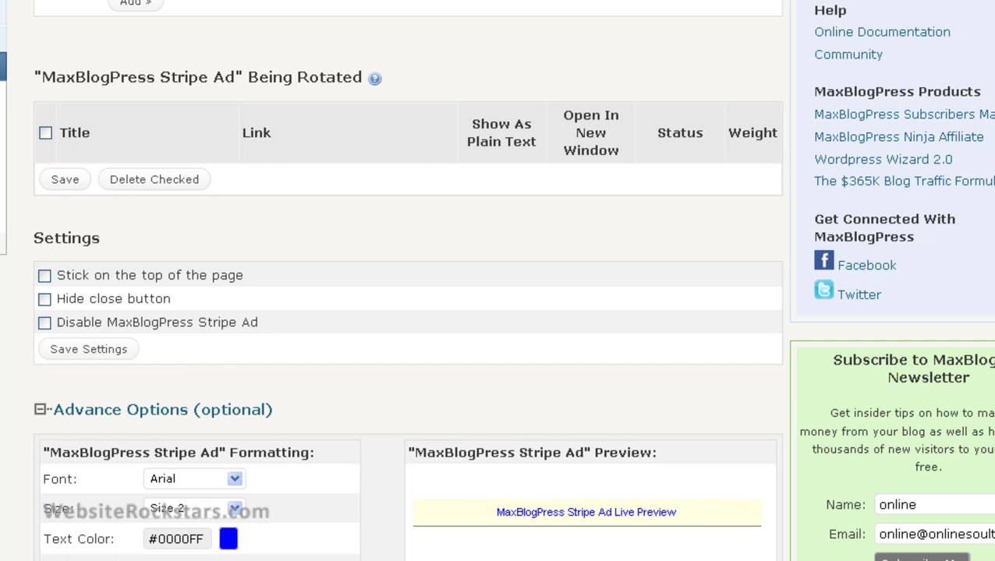
pyautogui.scroll(-4, 405, 281)
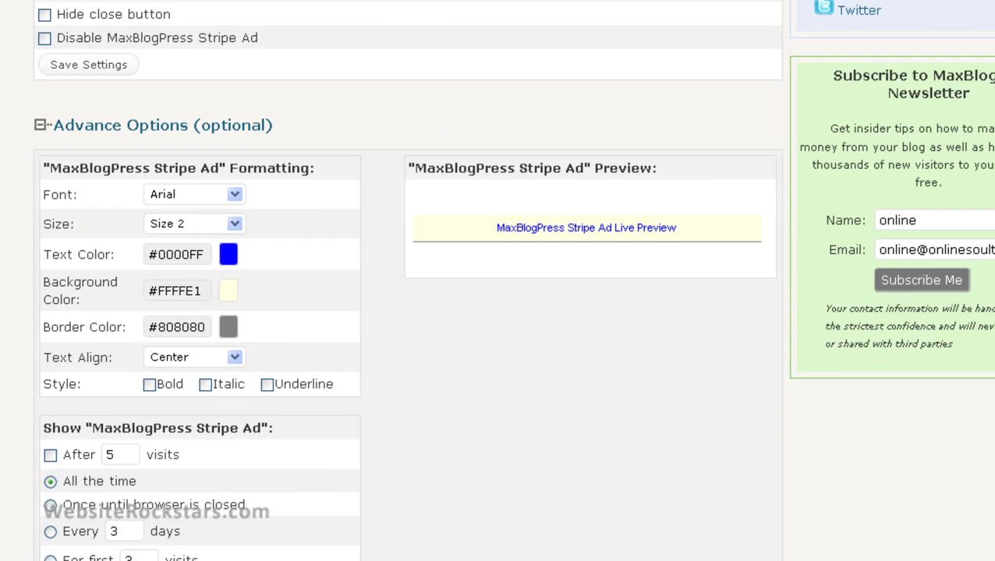
pyautogui.scroll(-1, 498, 281)
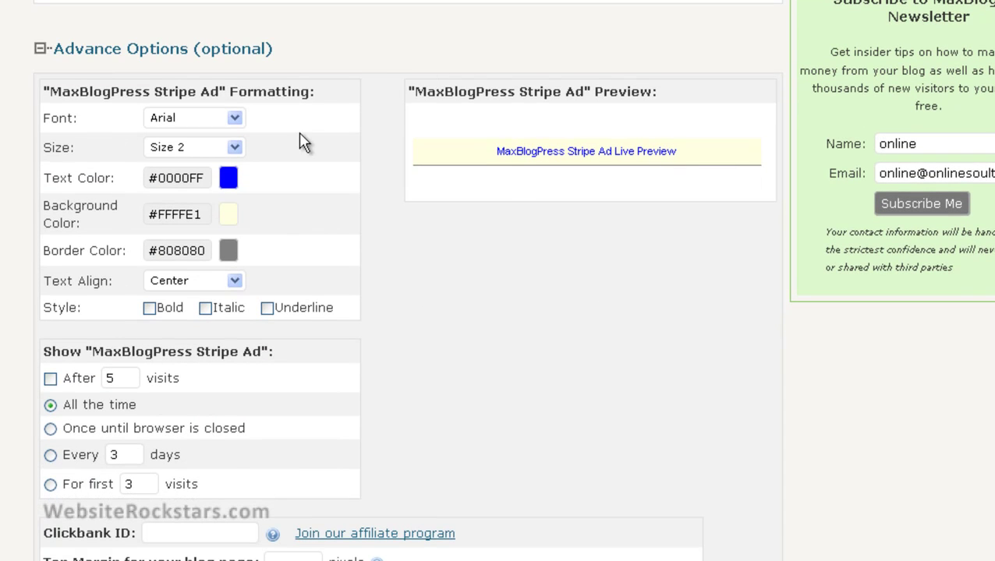
pyautogui.click(234, 147)
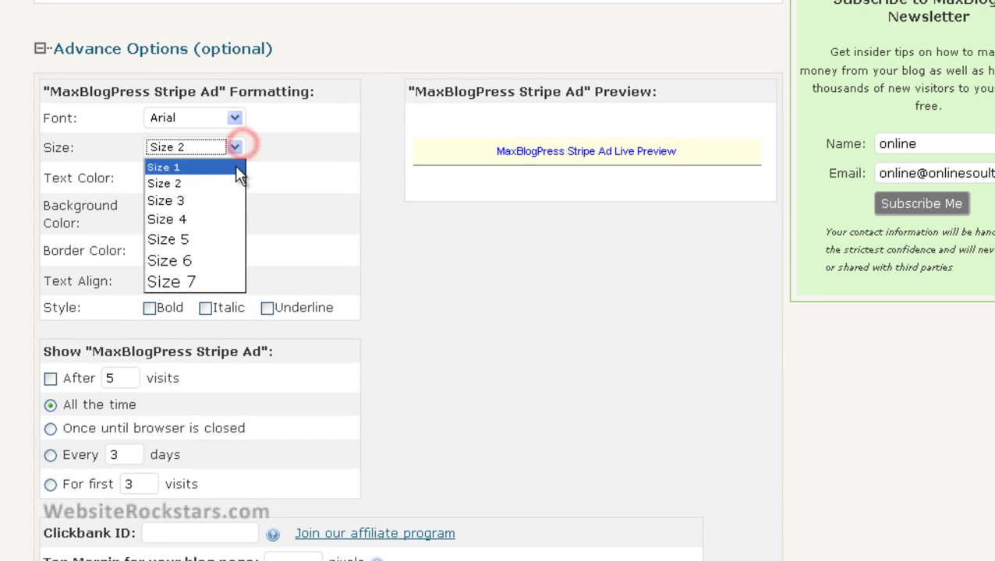
pyautogui.click(235, 216)
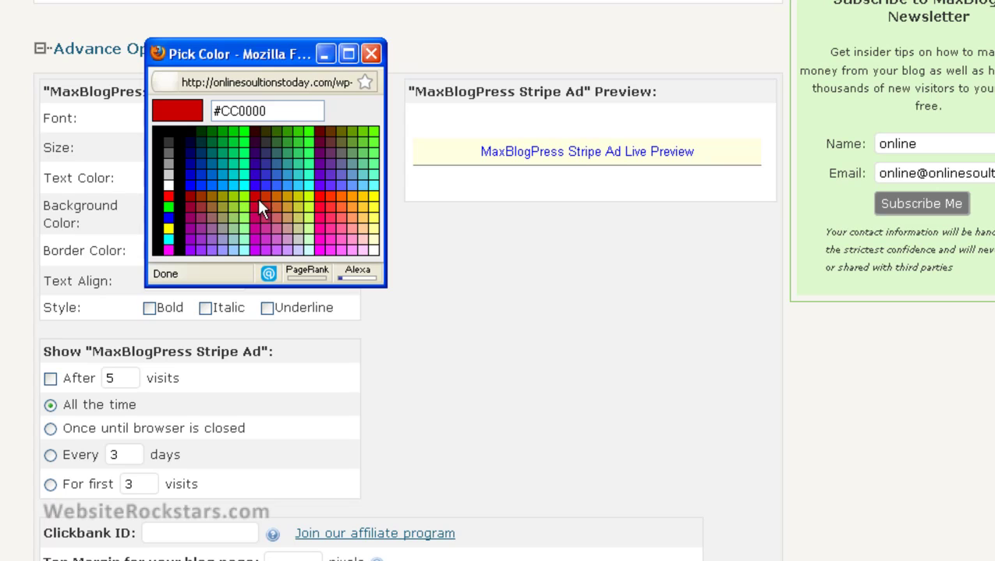
# - Make the stripe background orange #FF9900 and the text white #FFFFFF, then save all settings
pyautogui.click(352, 194)
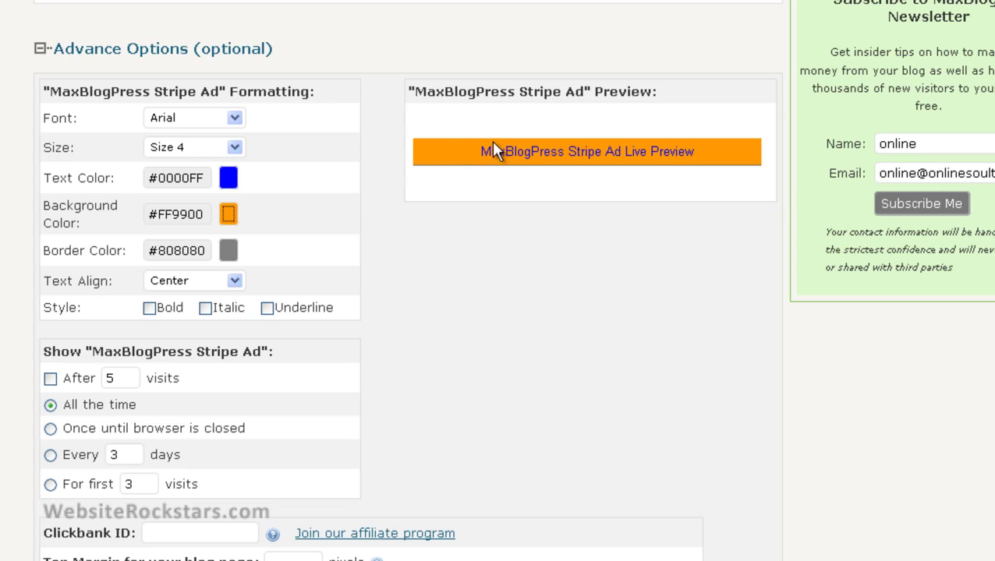
pyautogui.click(229, 178)
pyautogui.click(230, 179)
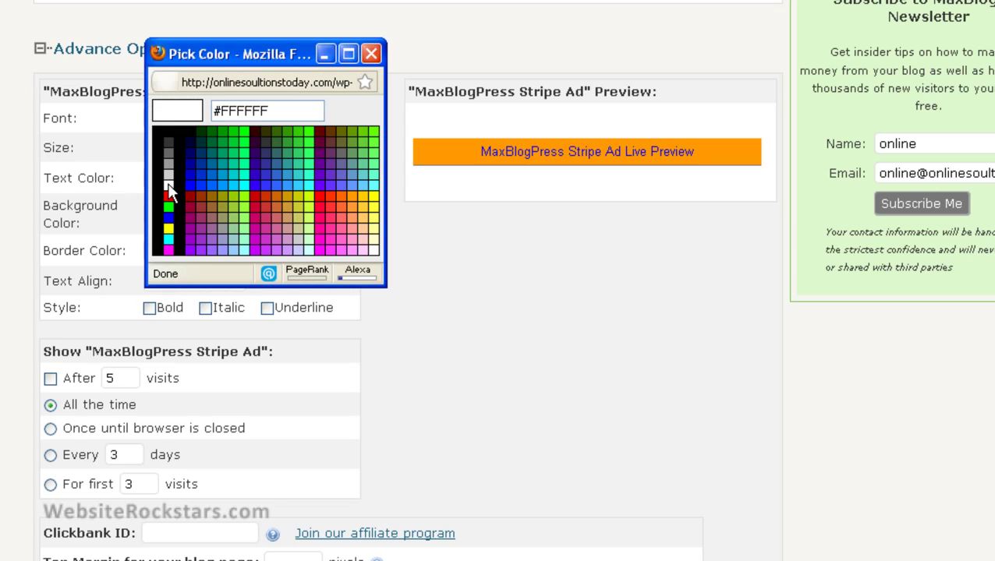
pyautogui.click(168, 186)
pyautogui.click(458, 279)
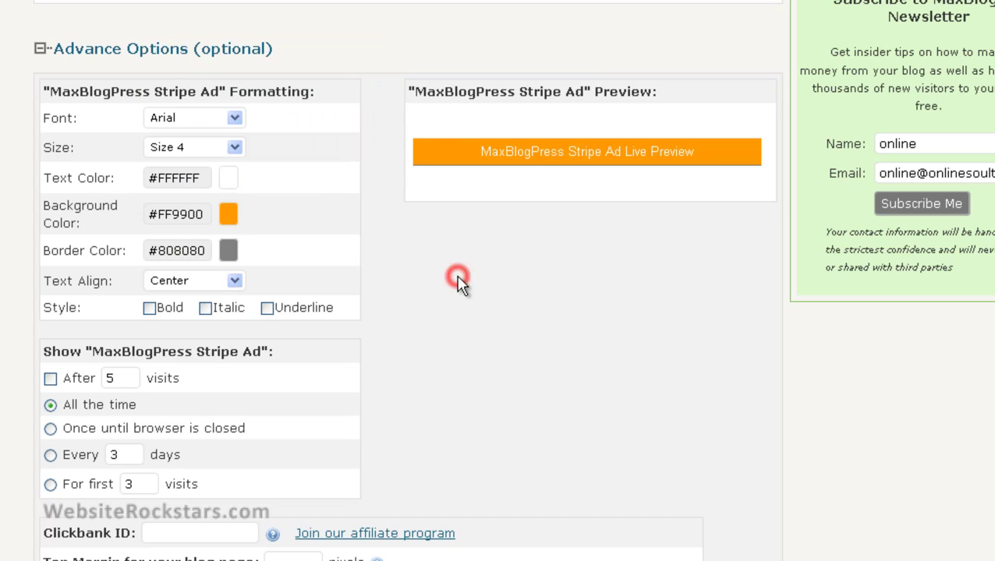
pyautogui.scroll(-5, 499, 281)
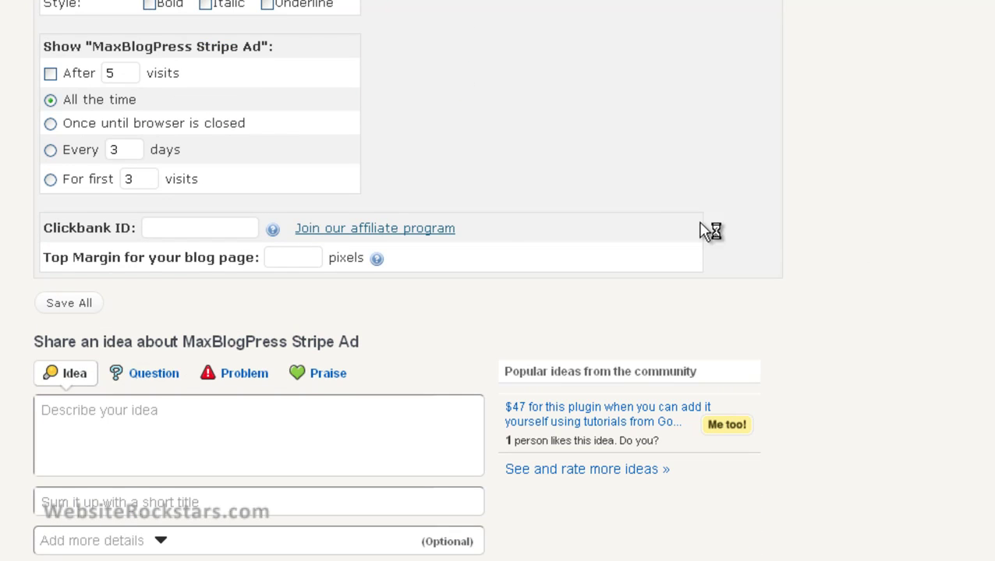
pyautogui.click(88, 303)
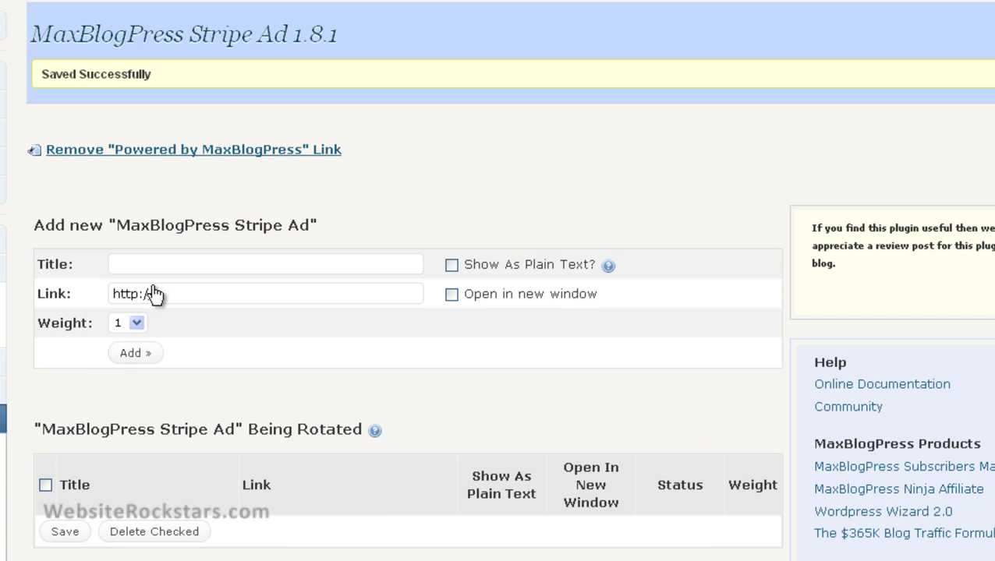
pyautogui.click(176, 267)
pyautogui.write('Test')
pyautogui.click(350, 292)
pyautogui.write('yahoo.com')
pyautogui.click(451, 295)
pyautogui.click(140, 355)
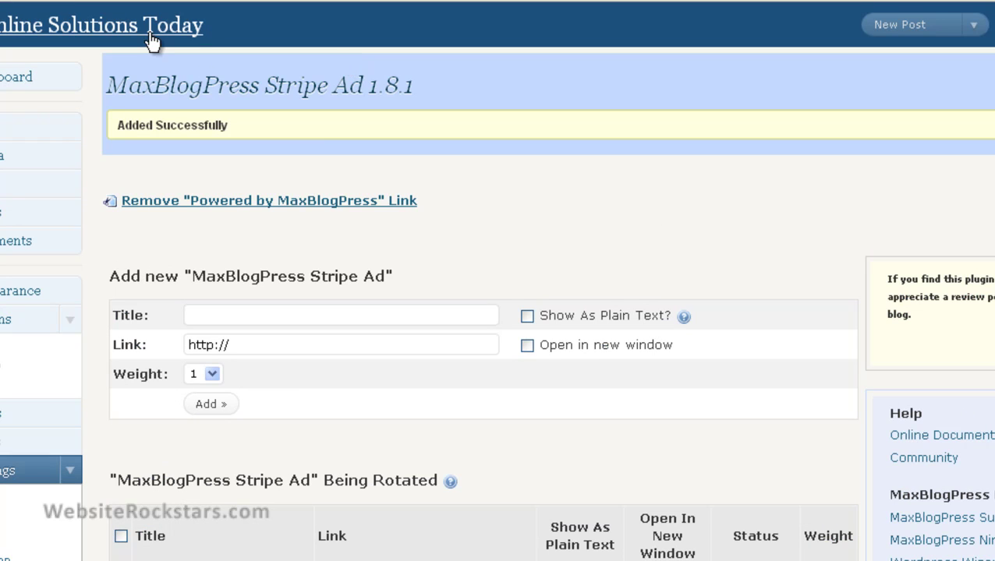
# - Check the Online Solutions Today homepage in a new tab, then return to the Stripe Ad admin page
pyautogui.rightClick(149, 39)
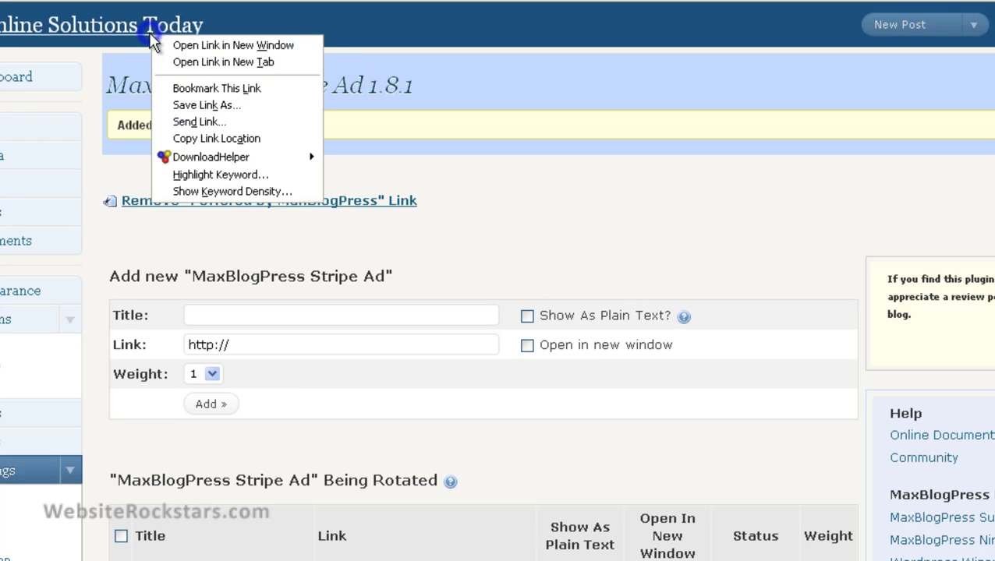
pyautogui.click(173, 62)
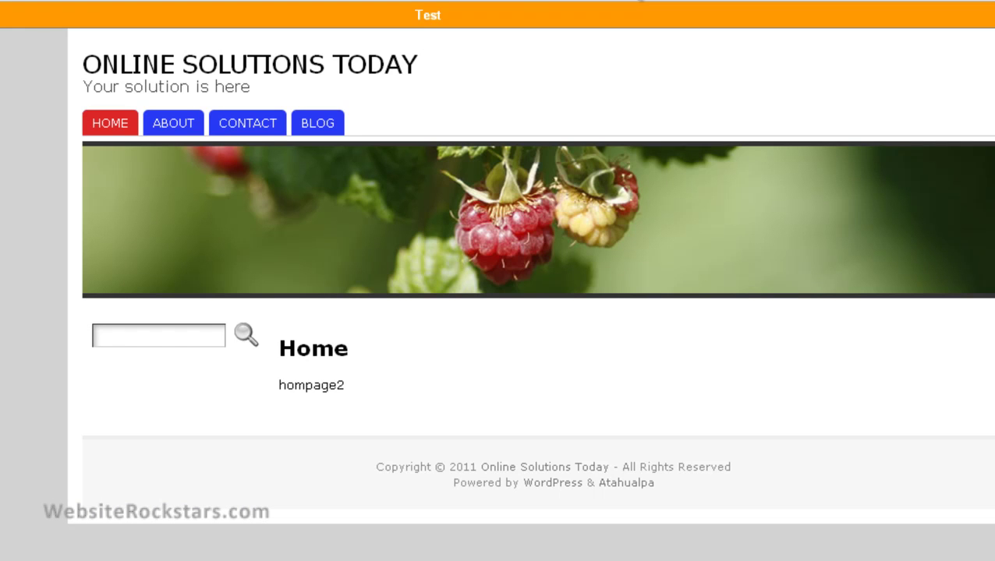
pyautogui.click(454, 0)
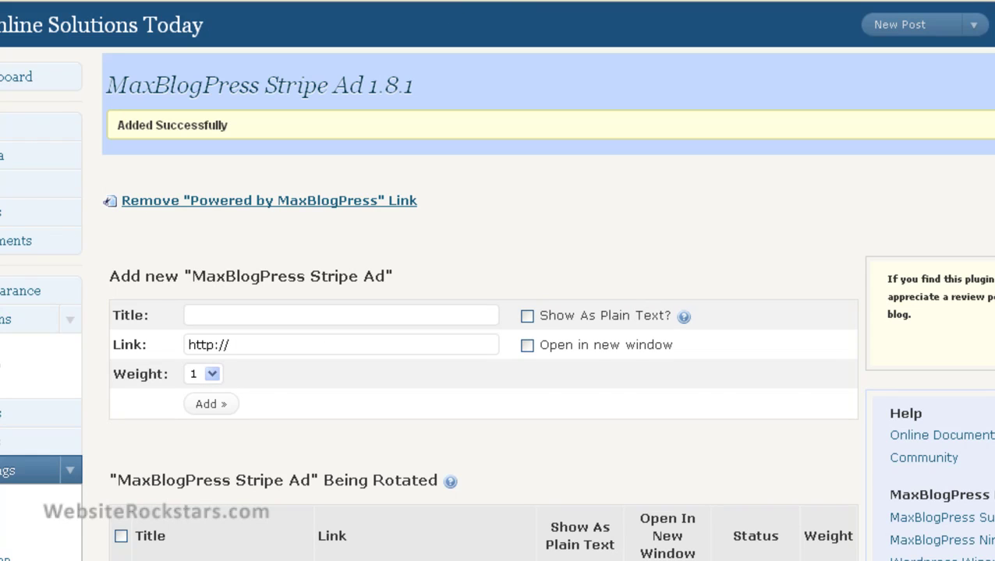
# - Enter 20 as the blog page's top margin under Advance Options and save all settings
pyautogui.scroll(-5, 239, 427)
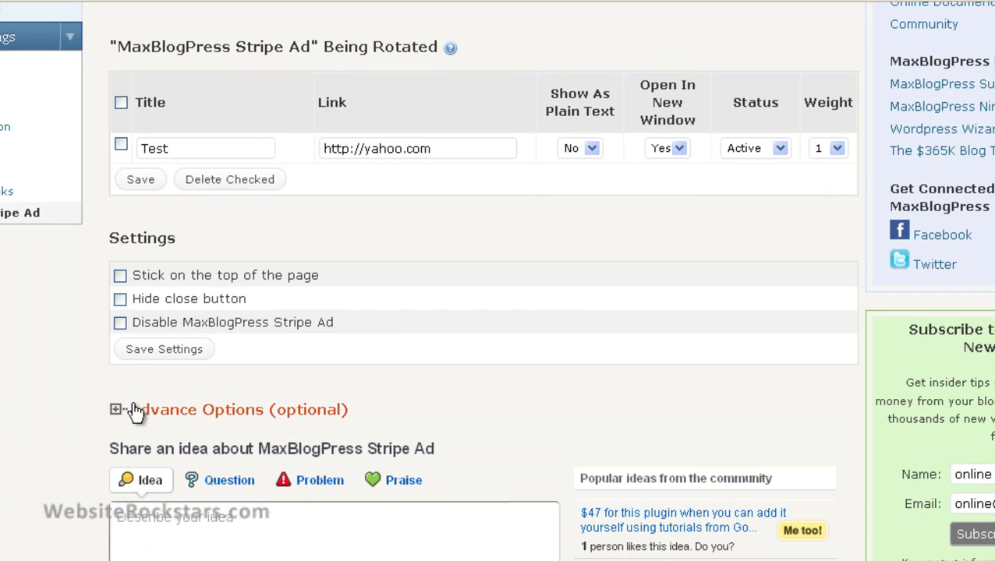
pyautogui.click(118, 411)
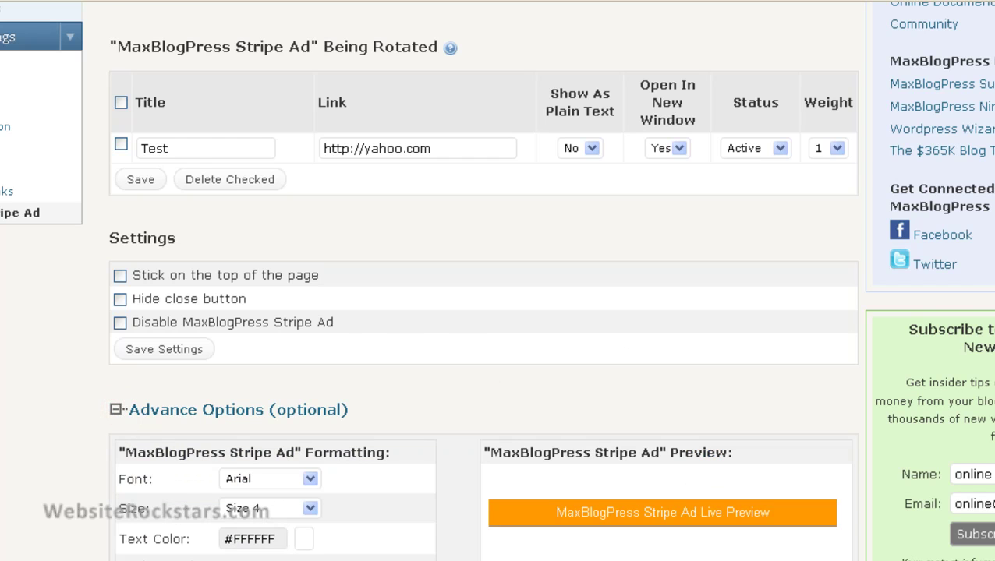
pyautogui.scroll(-3, 484, 311)
pyautogui.scroll(-1, 484, 312)
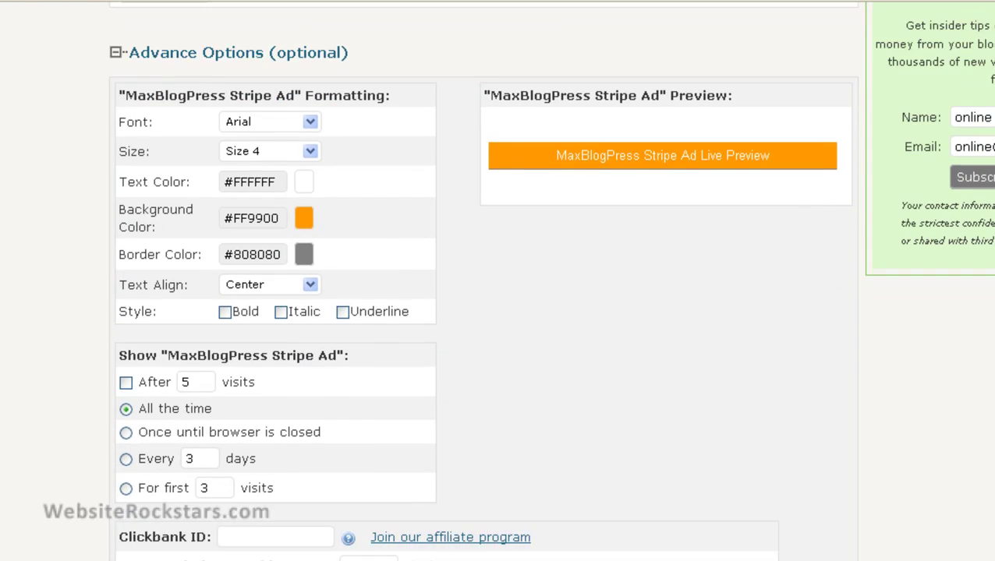
pyautogui.scroll(-1, 344, 544)
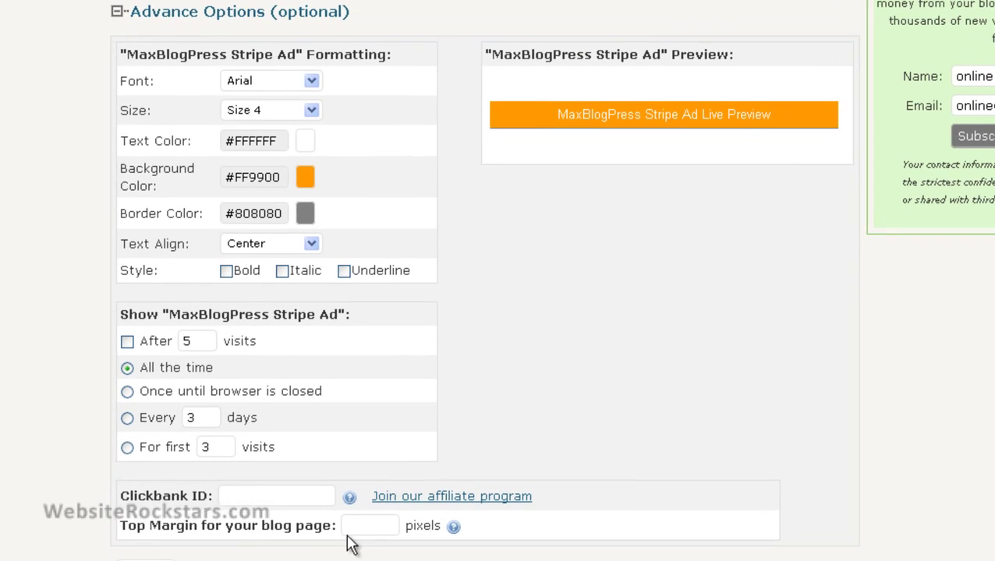
pyautogui.click(358, 498)
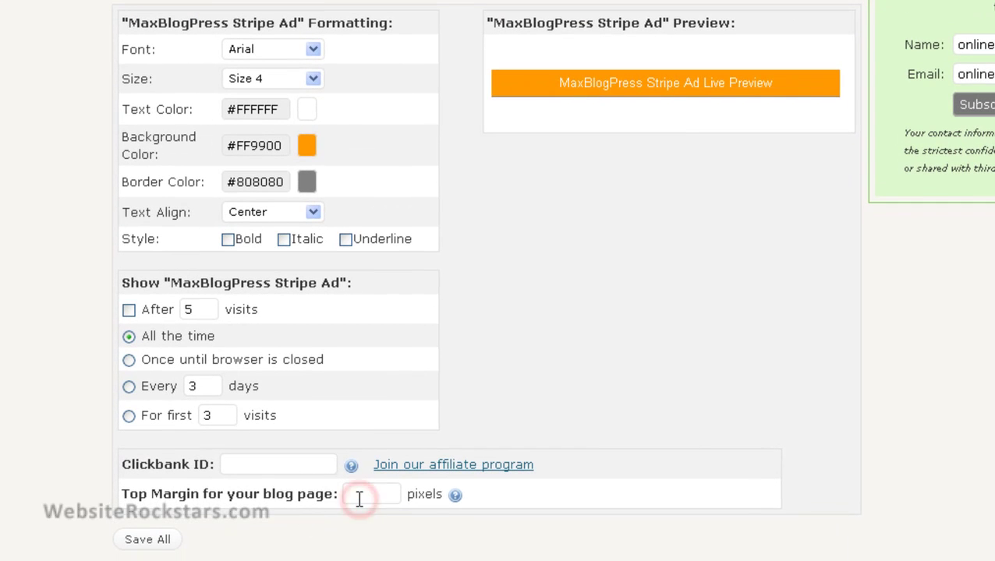
pyautogui.write('20')
pyautogui.click(156, 545)
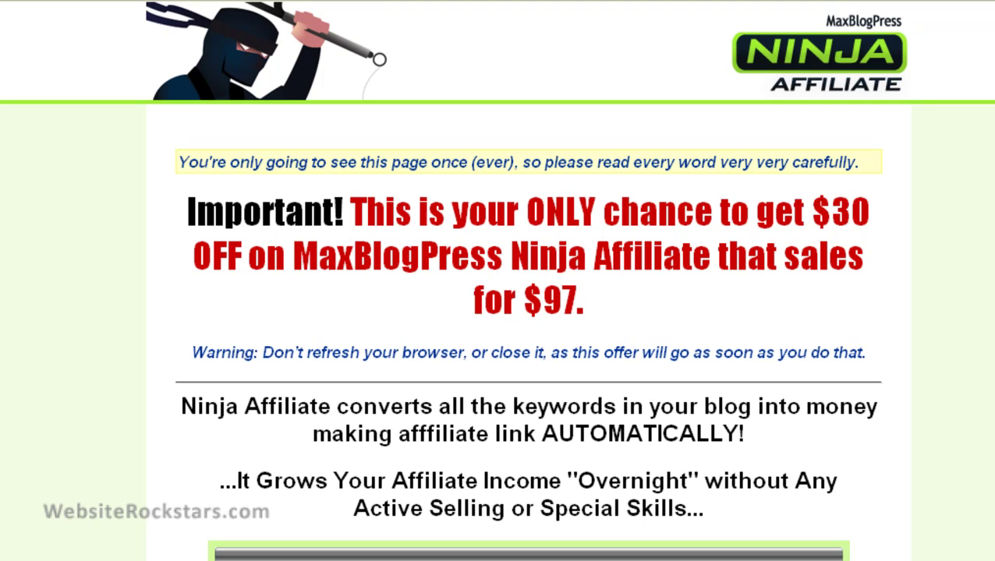
# - Scroll through the Ninja Affiliate sales page, then switch to the homepage showing the orange Test stripe
pyautogui.scroll(-20, 497, 312)
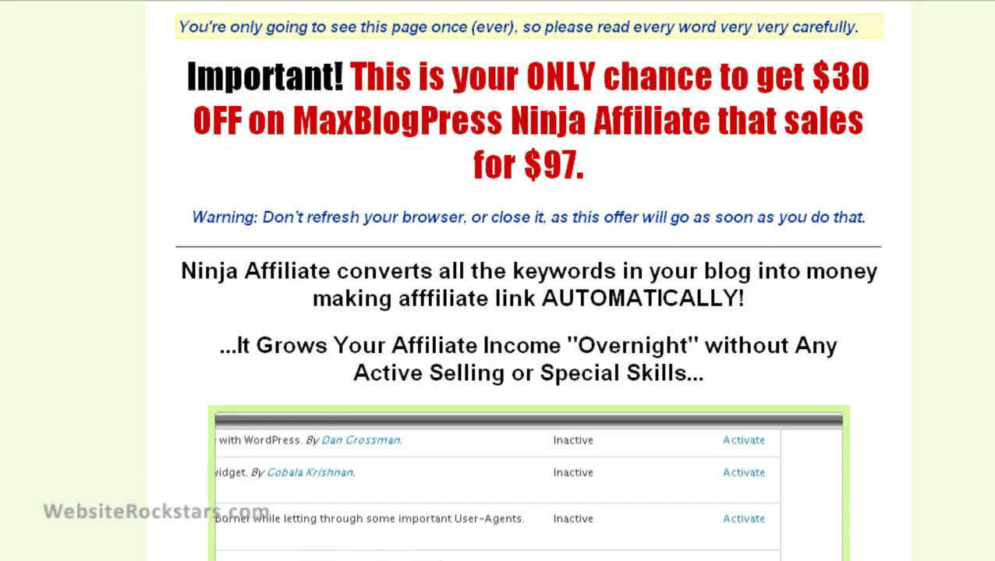
pyautogui.scroll(-20, 498, 312)
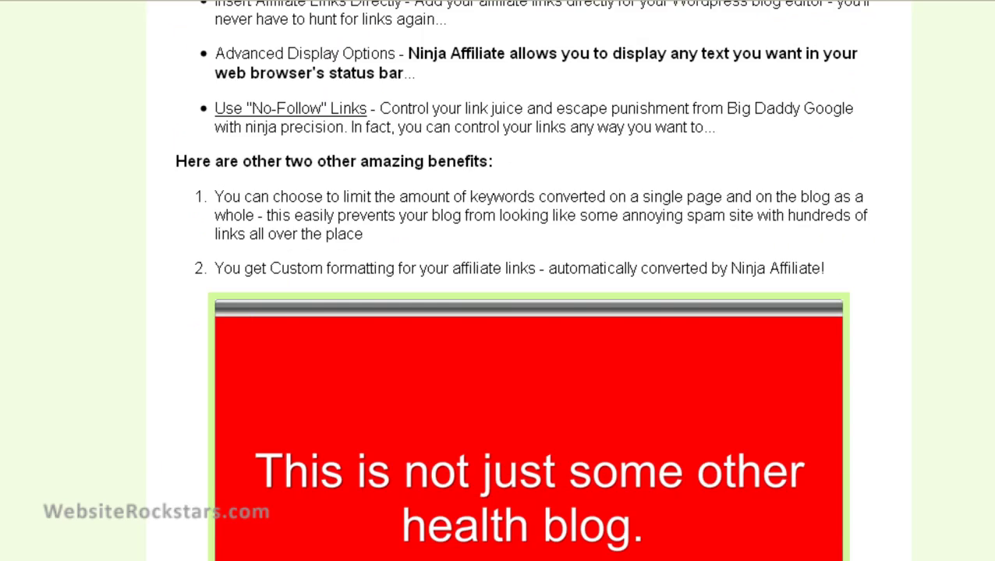
pyautogui.scroll(-5, 497, 312)
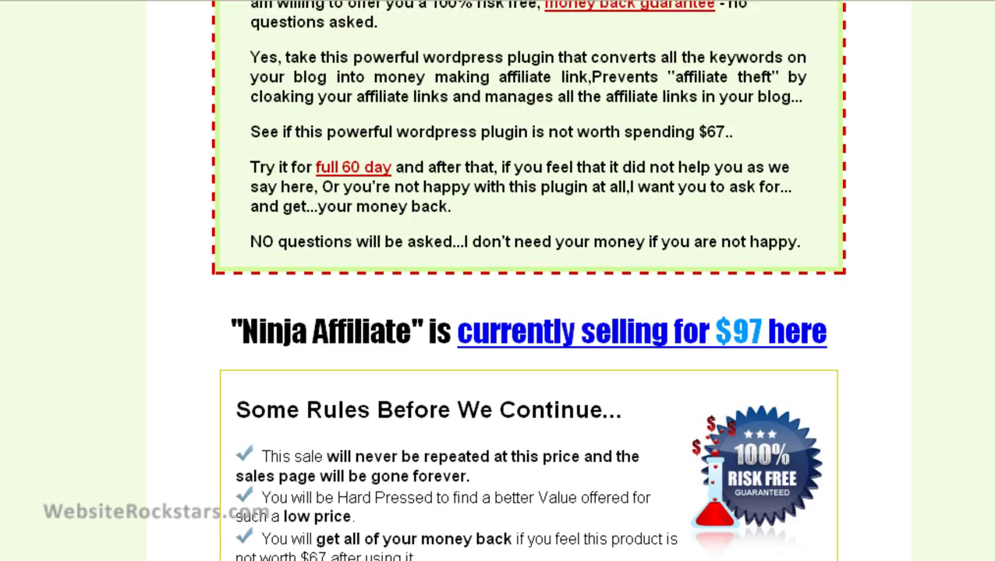
pyautogui.scroll(20, 498, 312)
pyautogui.scroll(10, 497, 312)
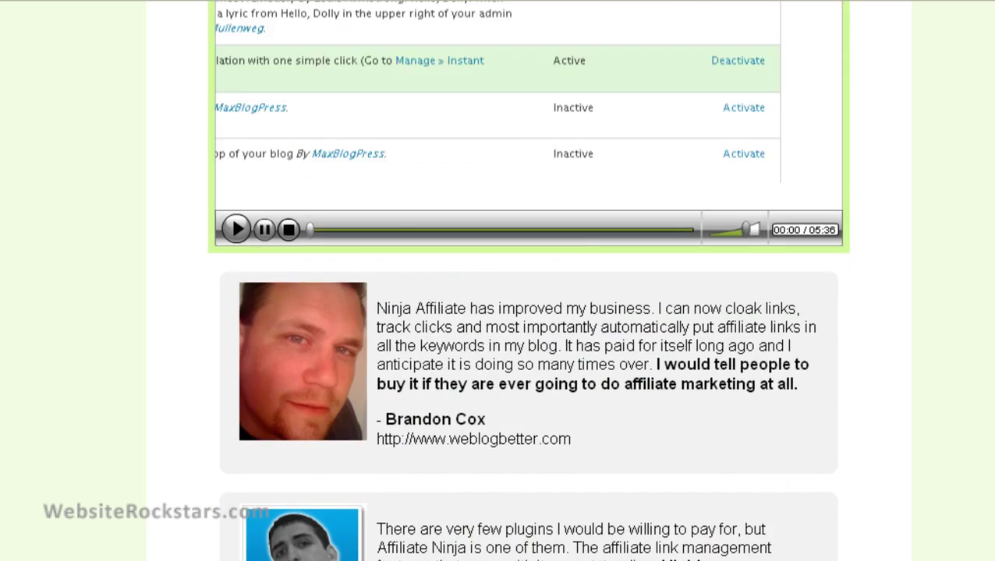
pyautogui.scroll(3, 497, 311)
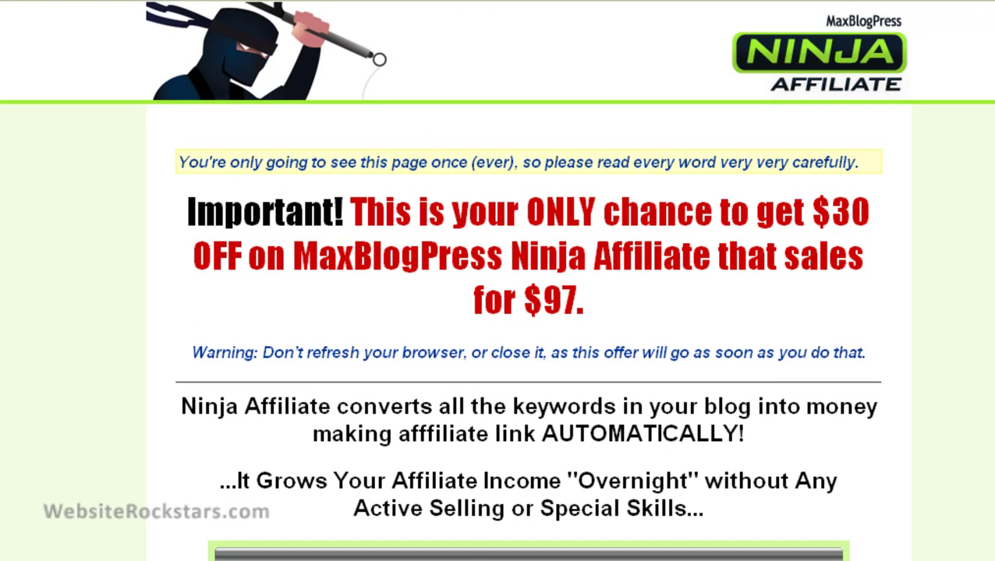
pyautogui.click(533, 2)
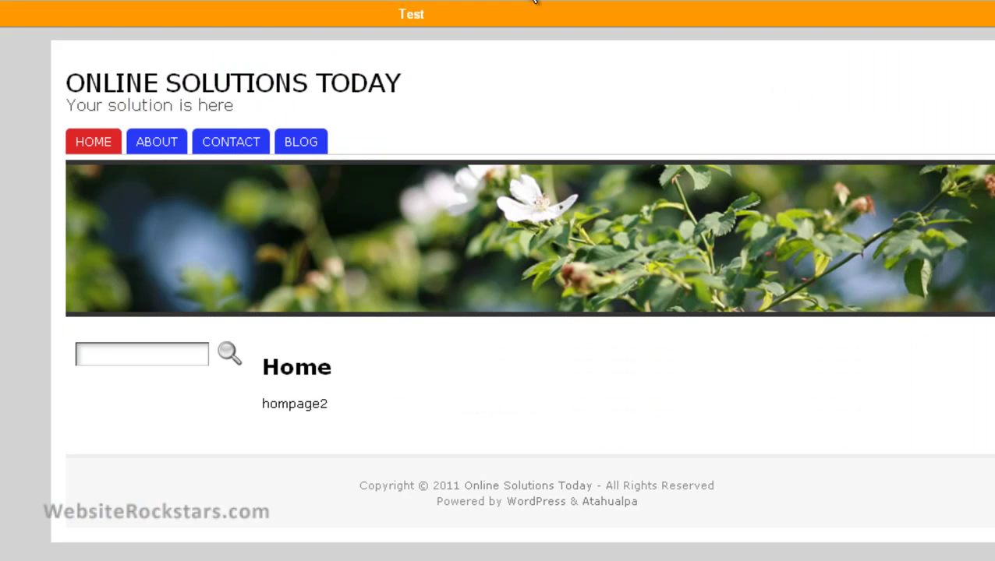